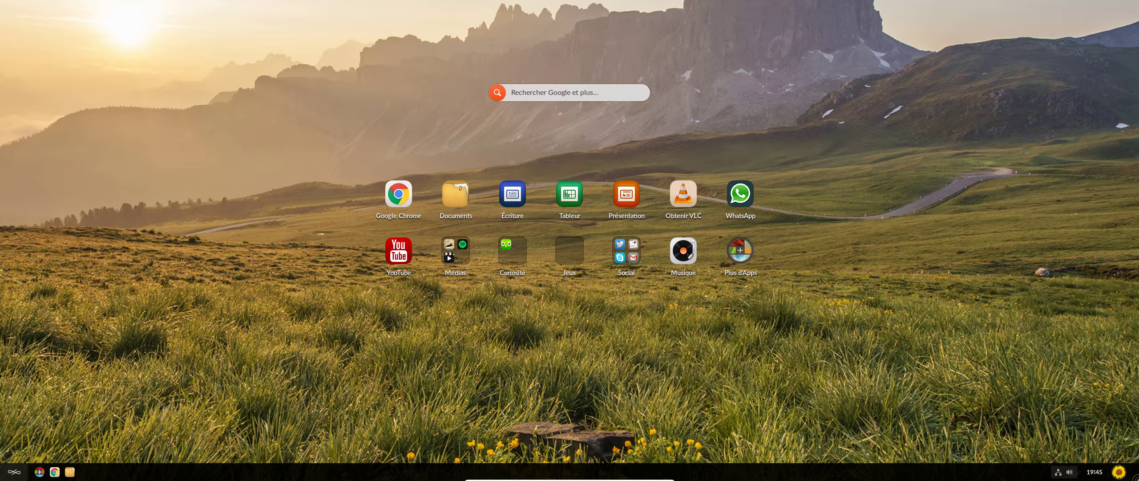
# Step: View the user account menu's options and dismiss it
pyautogui.click(1119, 472)
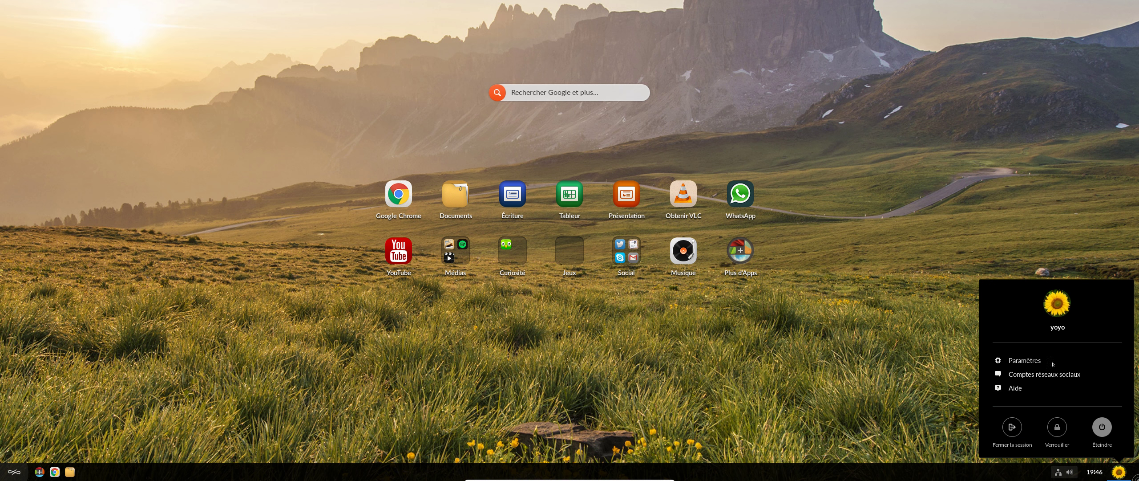
pyautogui.click(900, 370)
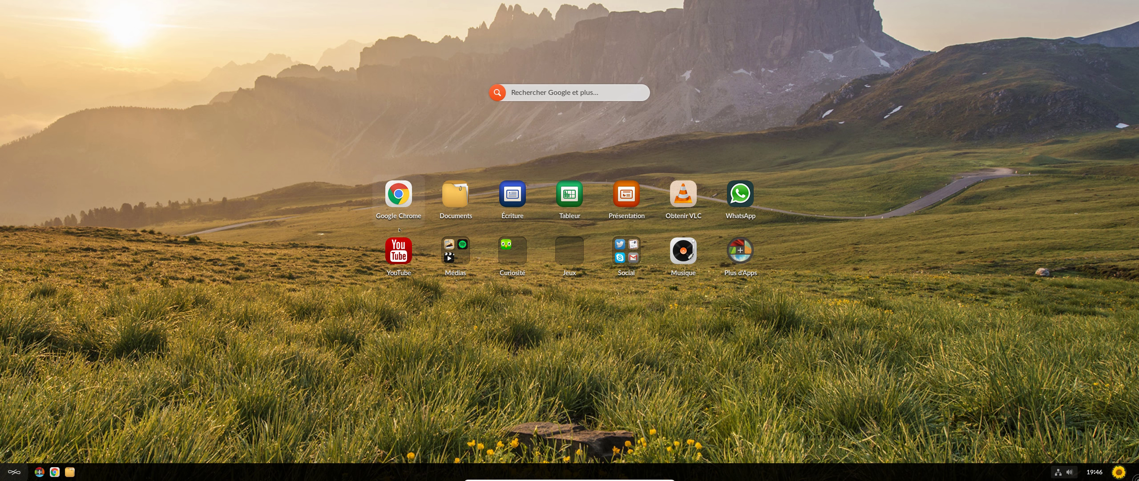
# Step: Search the desktop for "tach" and open the system monitor
pyautogui.click(536, 92)
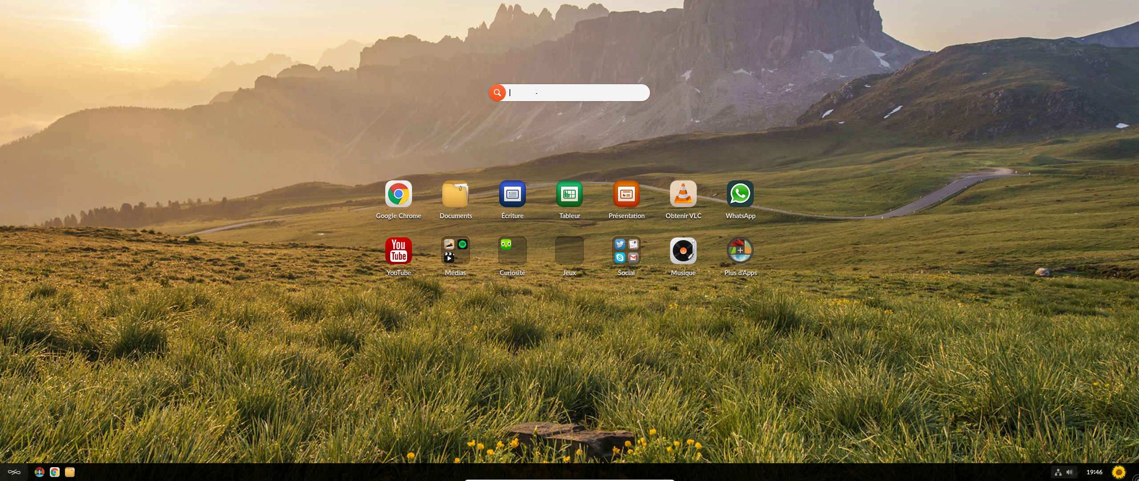
pyautogui.write('tach')
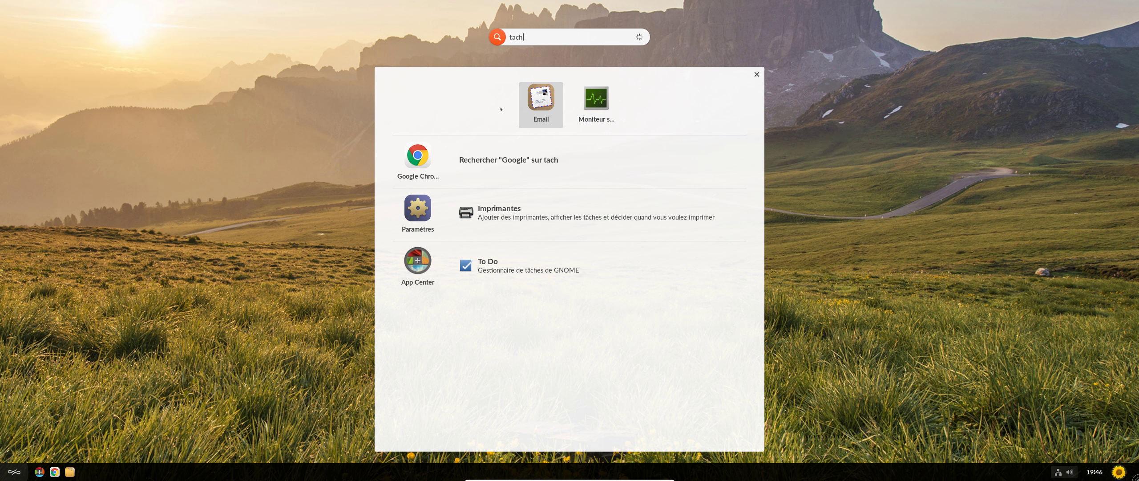
pyautogui.click(579, 99)
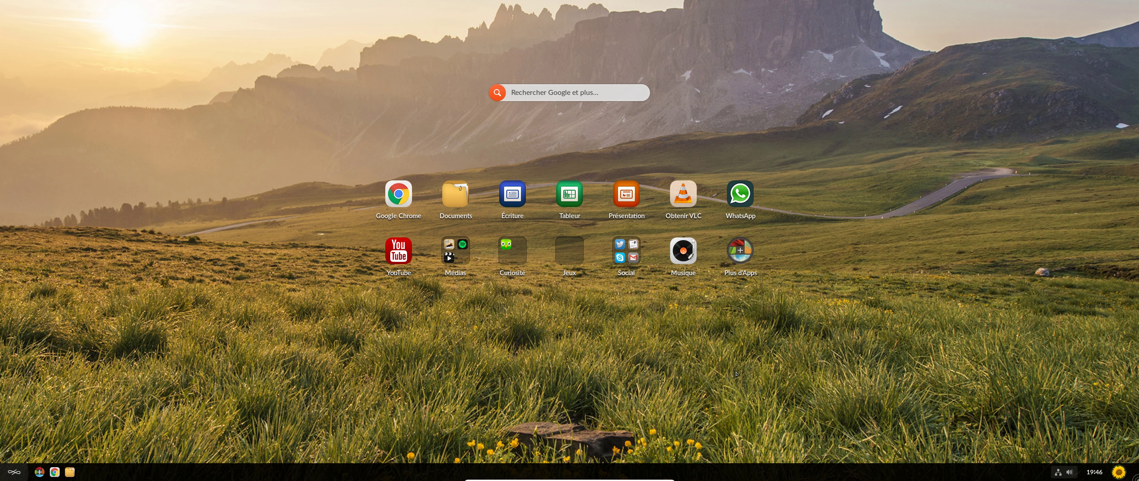
# Step: Open the Documents file manager and view its version information and credits
pyautogui.click(455, 194)
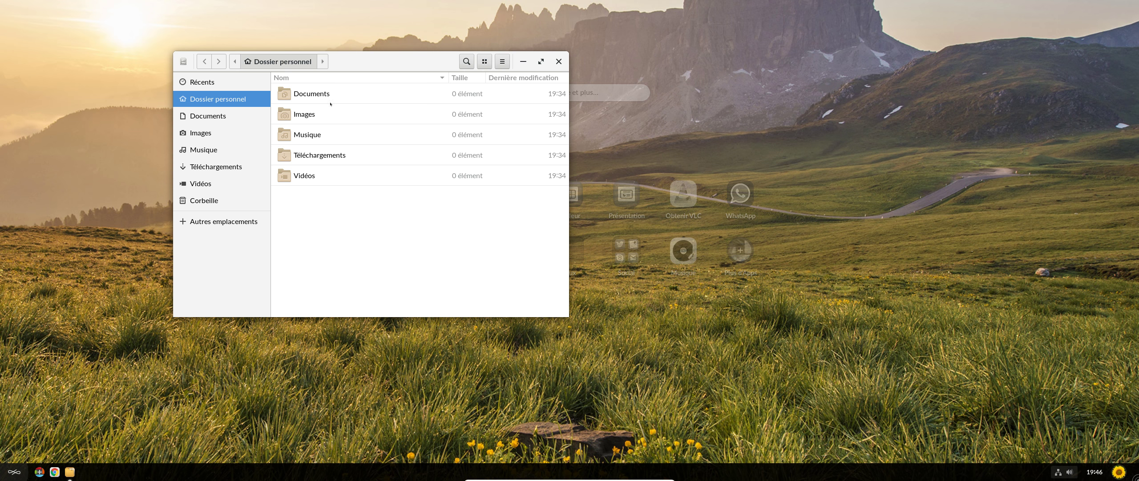
pyautogui.moveTo(378, 64); pyautogui.dragTo(468, 70)
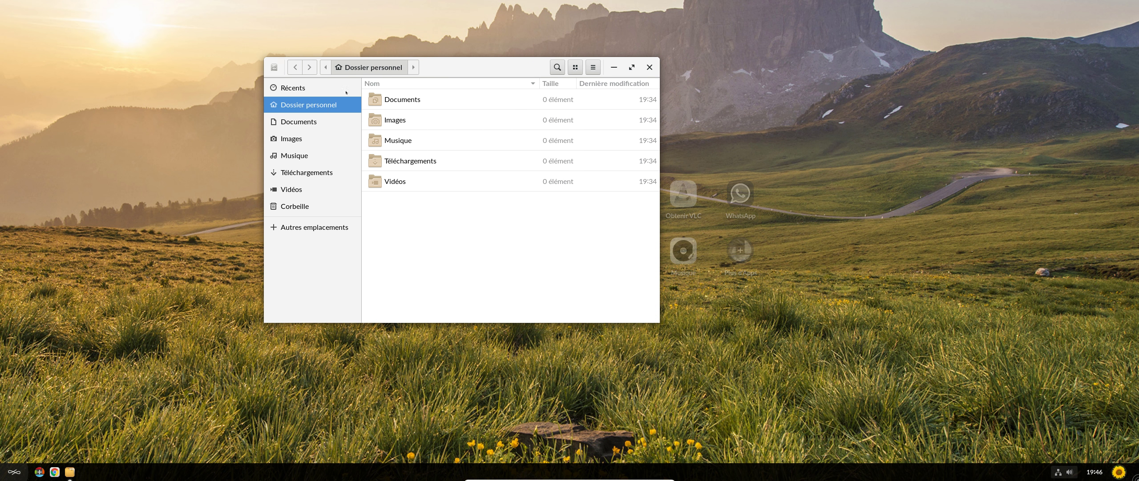
pyautogui.click(274, 67)
pyautogui.click(291, 162)
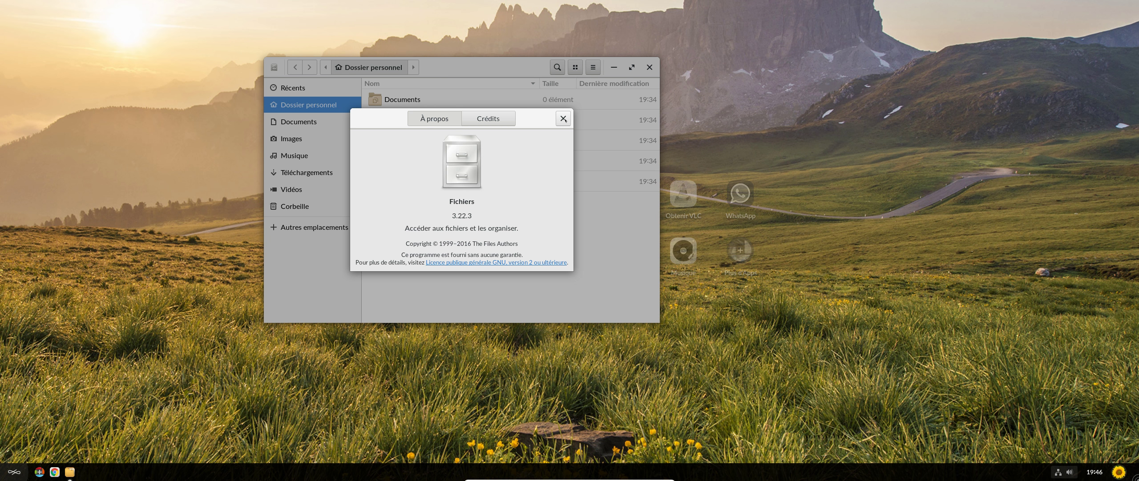
pyautogui.click(487, 119)
pyautogui.scroll(-15, 511, 250)
pyautogui.scroll(-3, 508, 247)
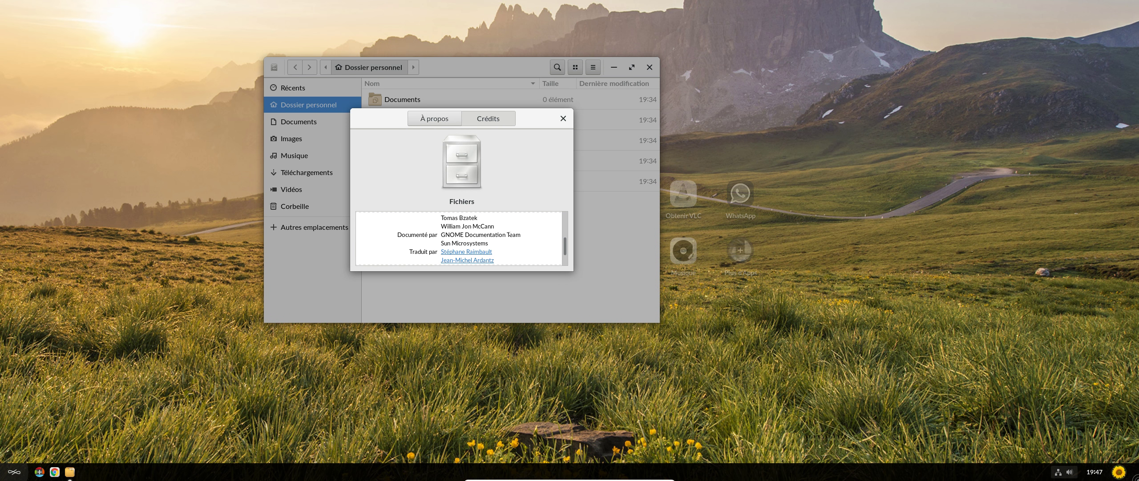
pyautogui.click(563, 119)
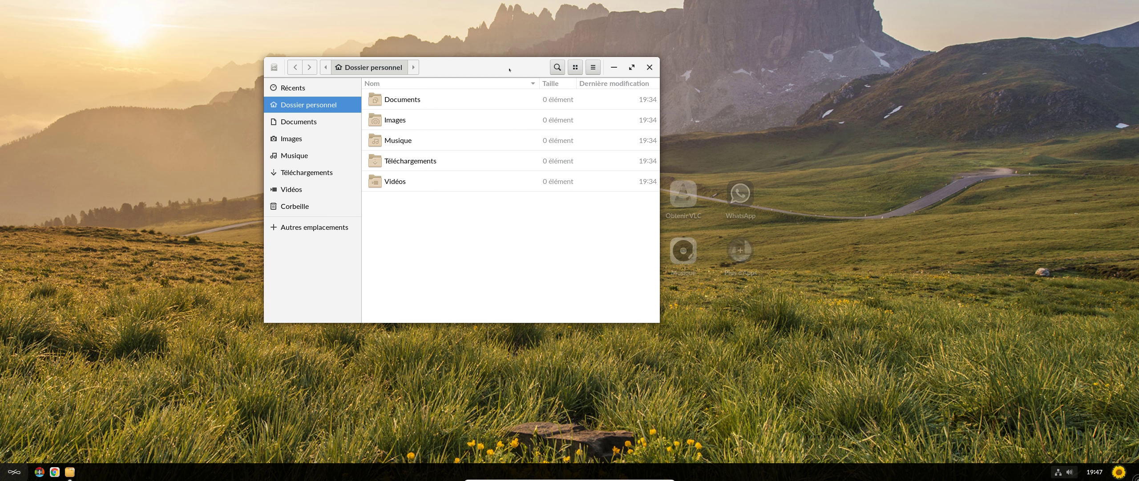
# Step: Maximize the file manager window, restore its size, and close it
pyautogui.click(632, 67)
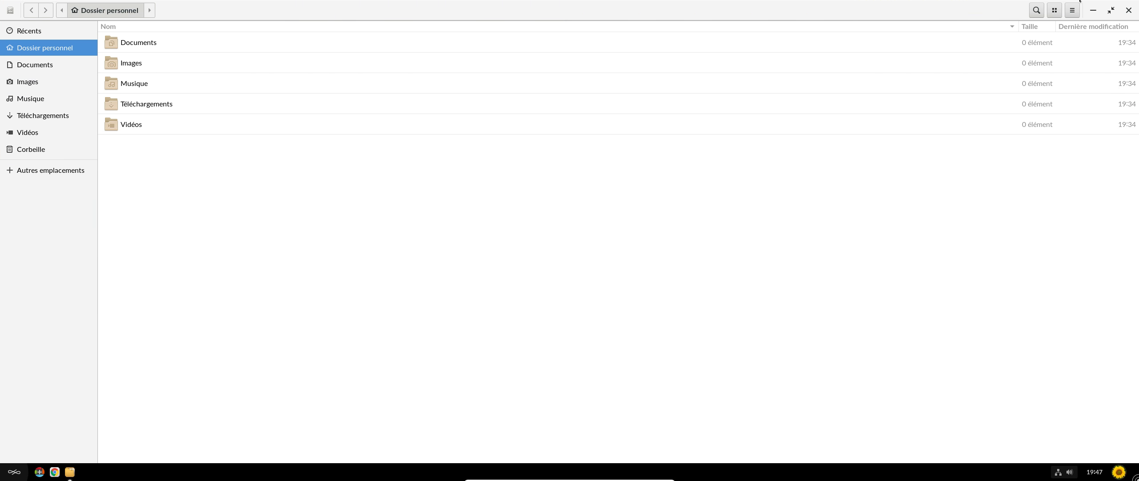
pyautogui.click(1111, 10)
pyautogui.moveTo(455, 68)
pyautogui.mouseDown()
pyautogui.moveTo(568, 67)
pyautogui.moveTo(473, 67)
pyautogui.mouseUp()
pyautogui.click(668, 67)
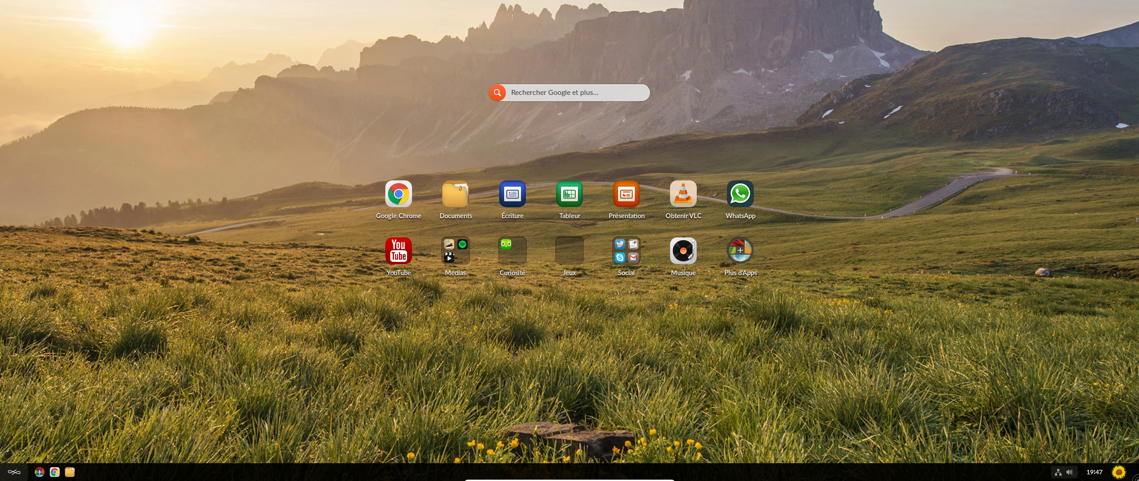
# Step: Open the Écriture word processor, view the LibreOffice version information, and close the program
pyautogui.click(527, 196)
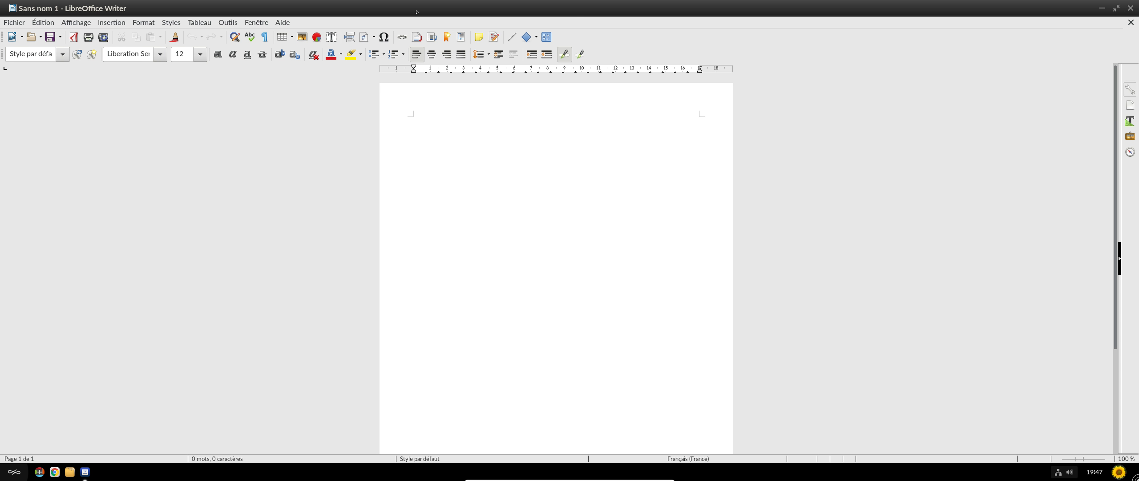
pyautogui.click(282, 22)
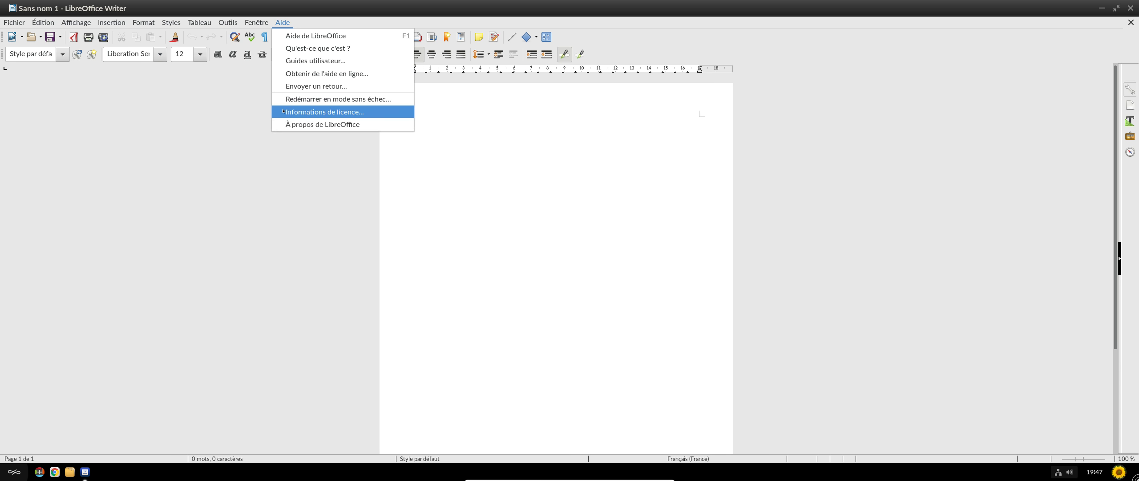
pyautogui.press('Escape')
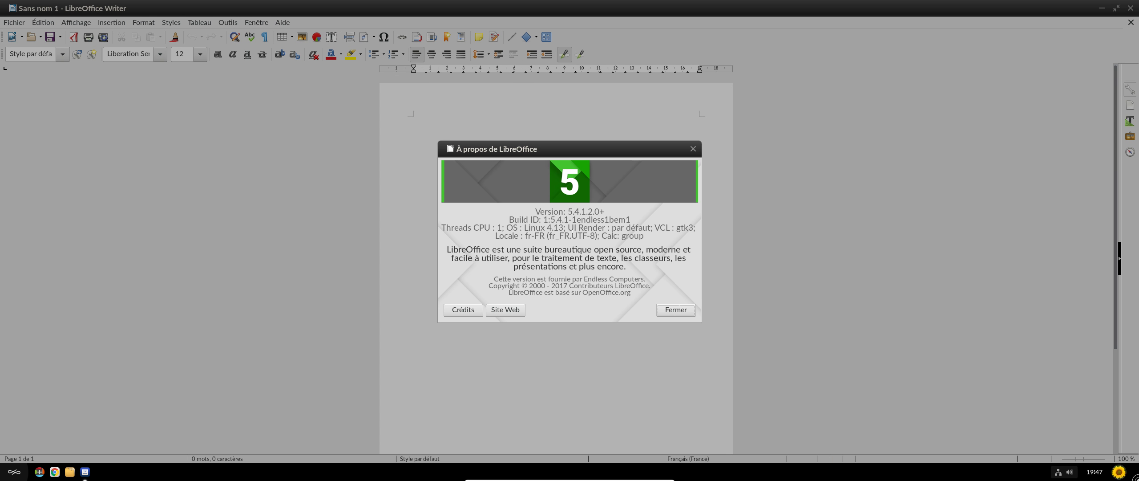
pyautogui.click(693, 149)
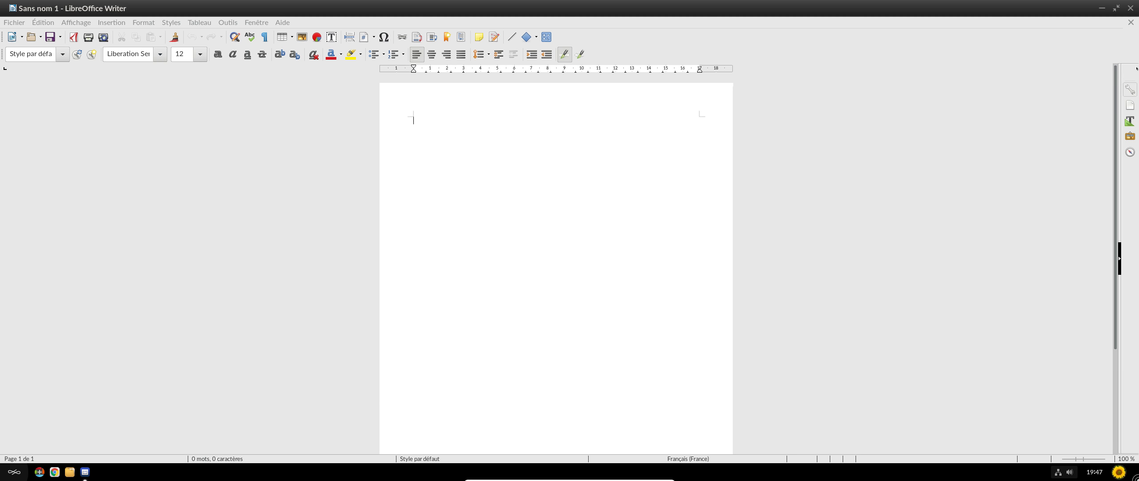
pyautogui.click(1130, 8)
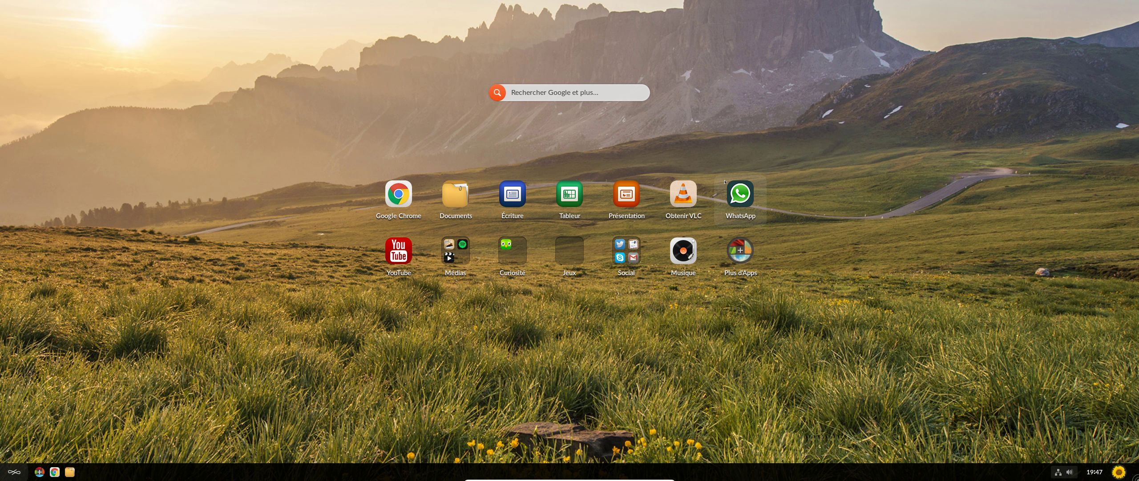
# Step: Look at the YouTube home page and the Photos app from the Médias folder, closing each
pyautogui.click(406, 252)
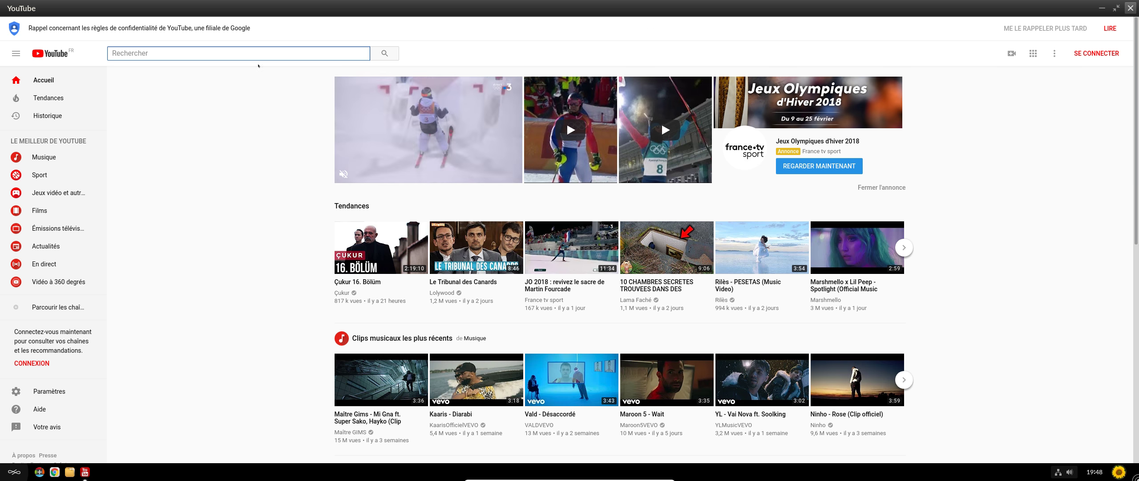
pyautogui.click(1130, 7)
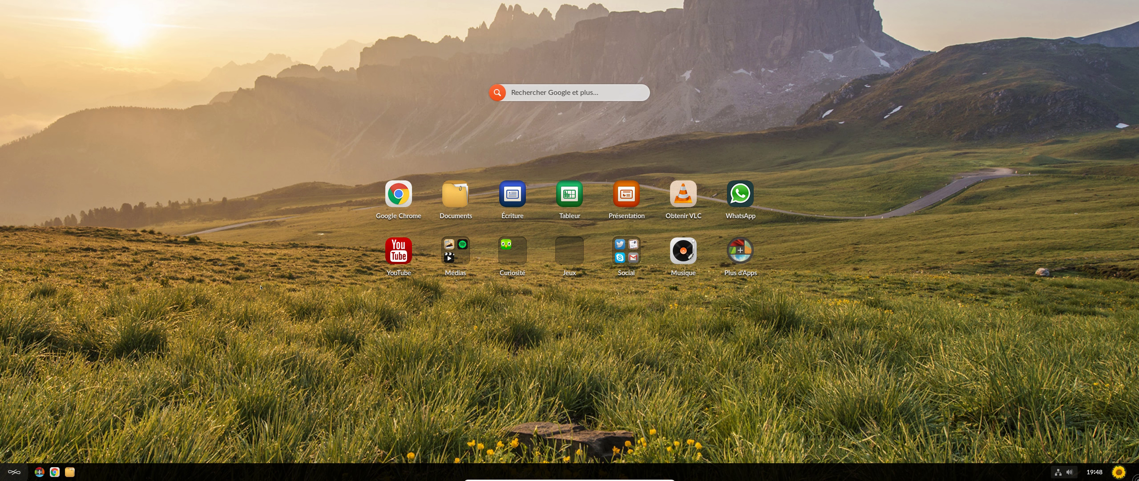
pyautogui.click(456, 250)
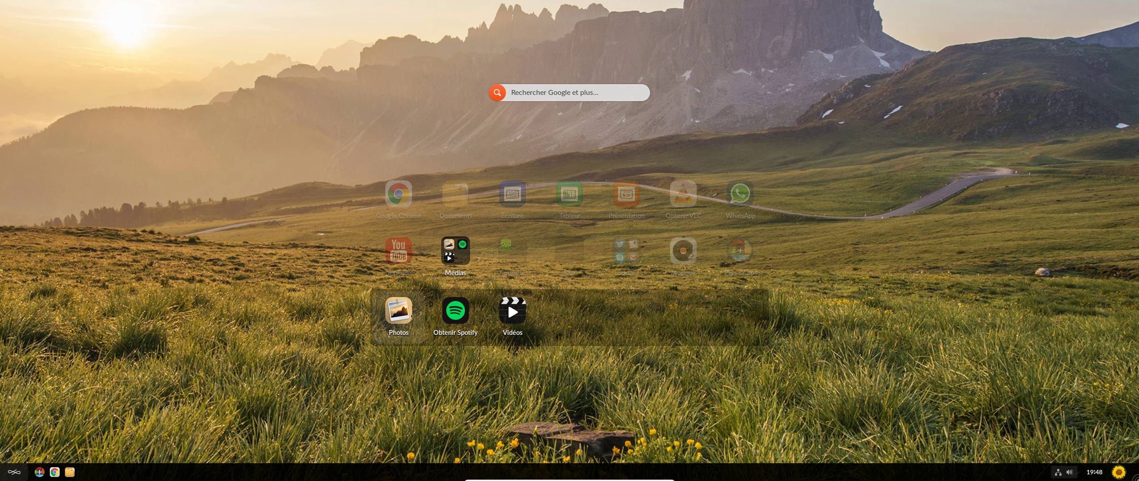
pyautogui.click(420, 398)
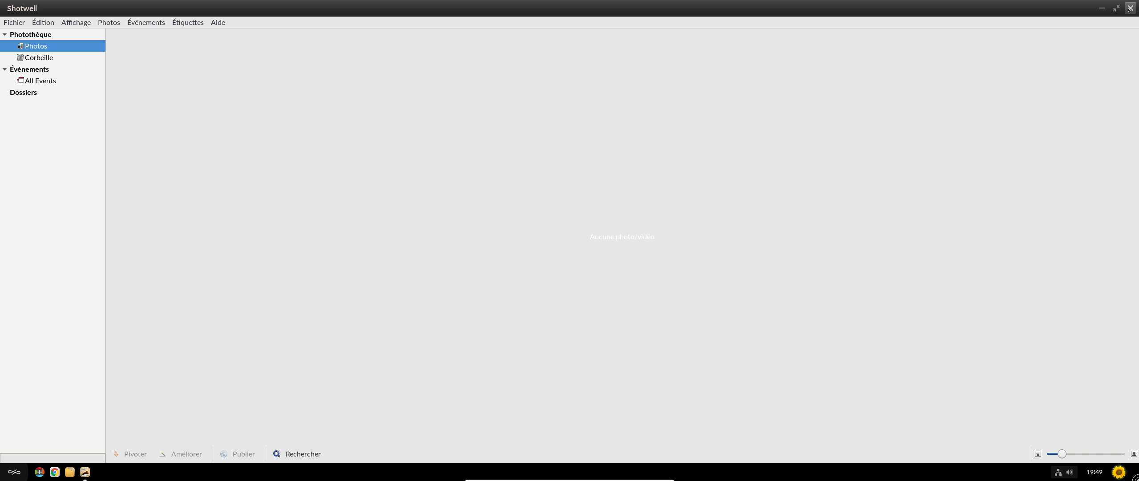
pyautogui.click(1130, 8)
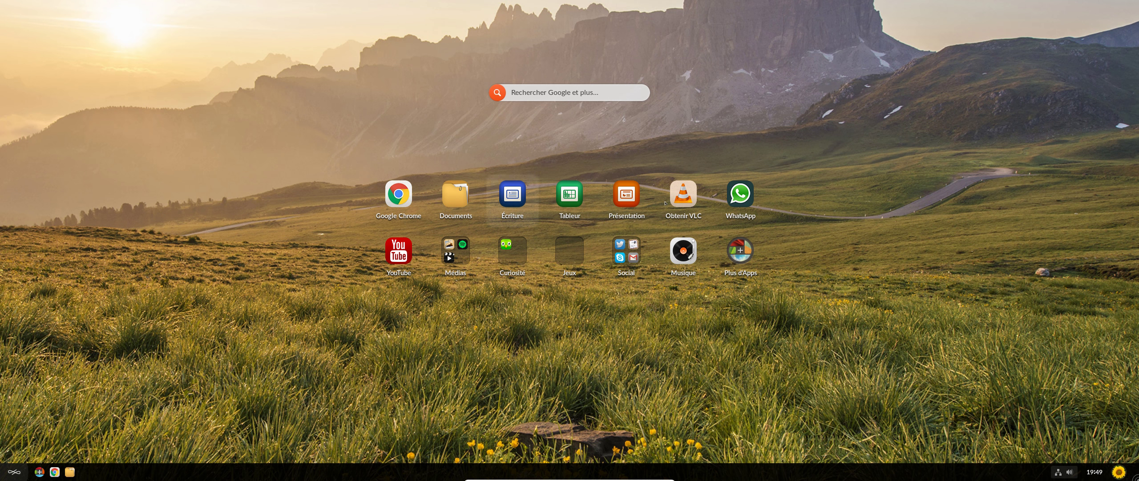
# Step: Look at the Vidéos app from the Médias folder and the Musique player, closing each
pyautogui.click(455, 251)
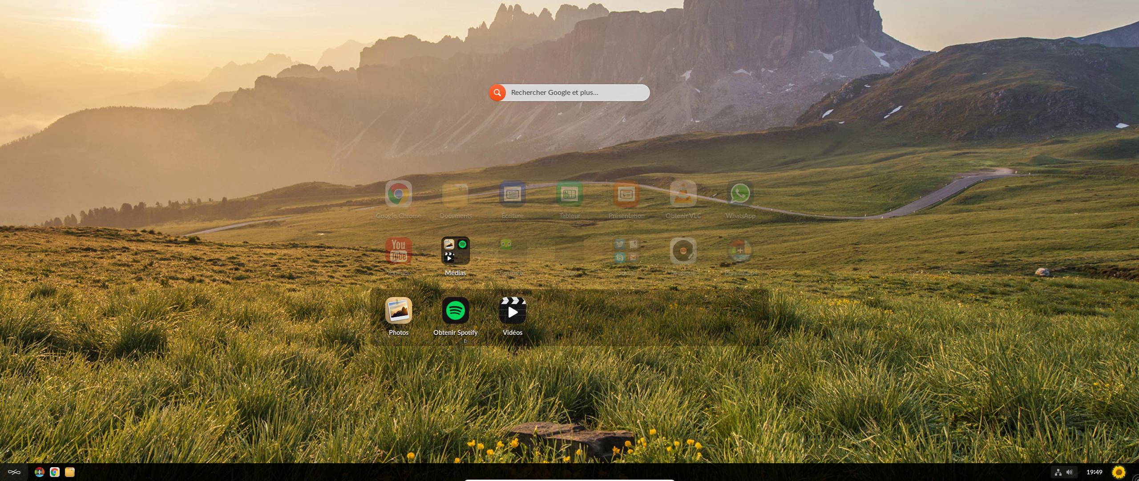
pyautogui.click(513, 310)
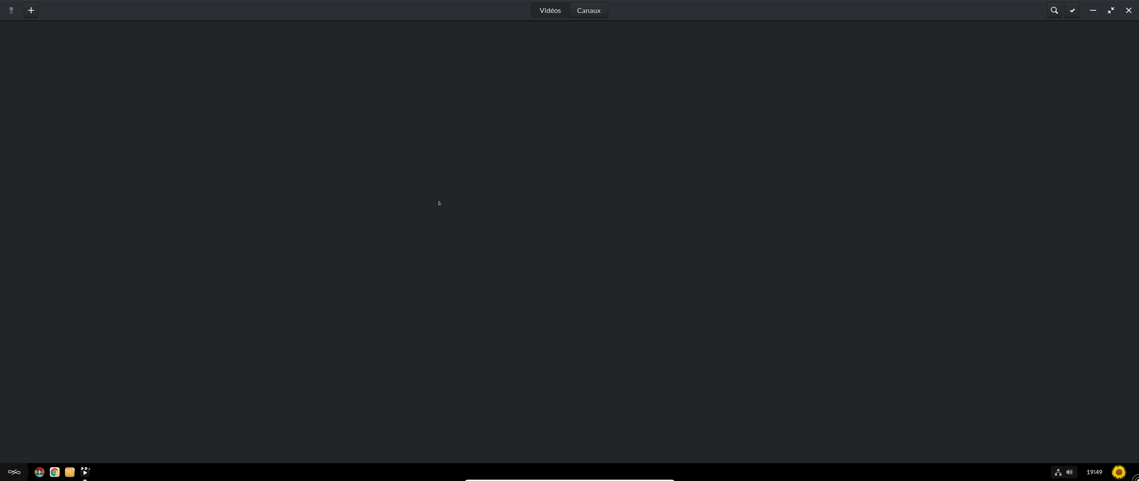
pyautogui.click(1129, 10)
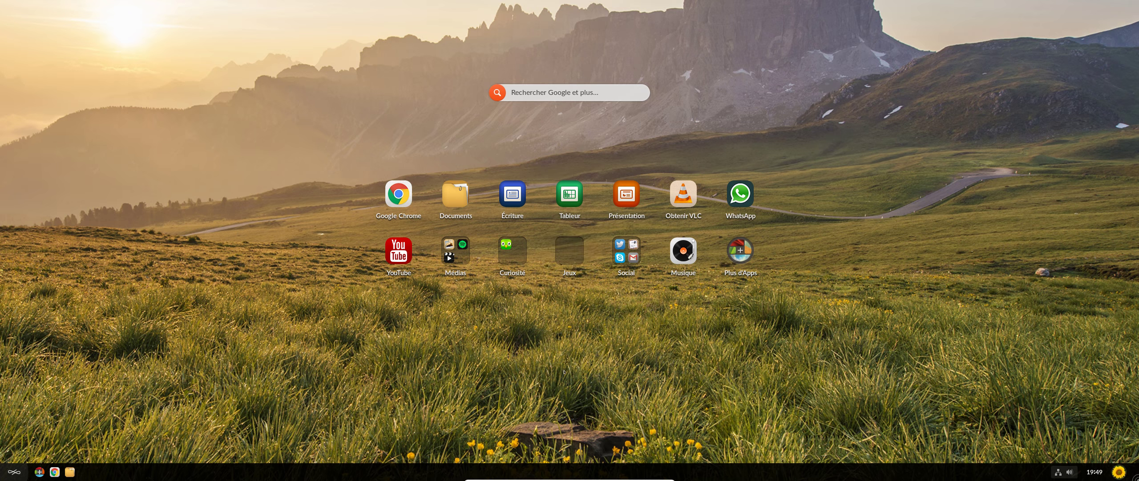
pyautogui.click(683, 251)
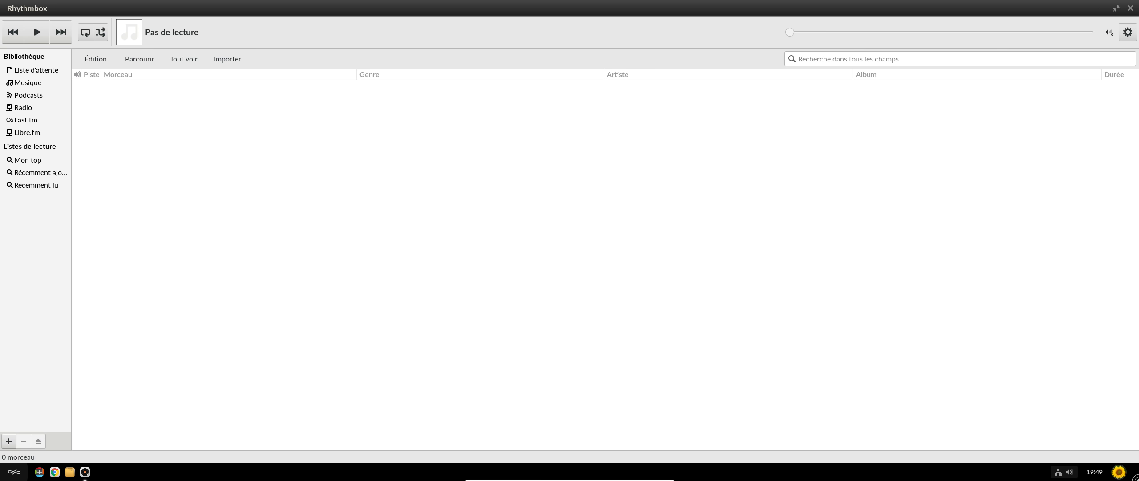
pyautogui.click(1130, 8)
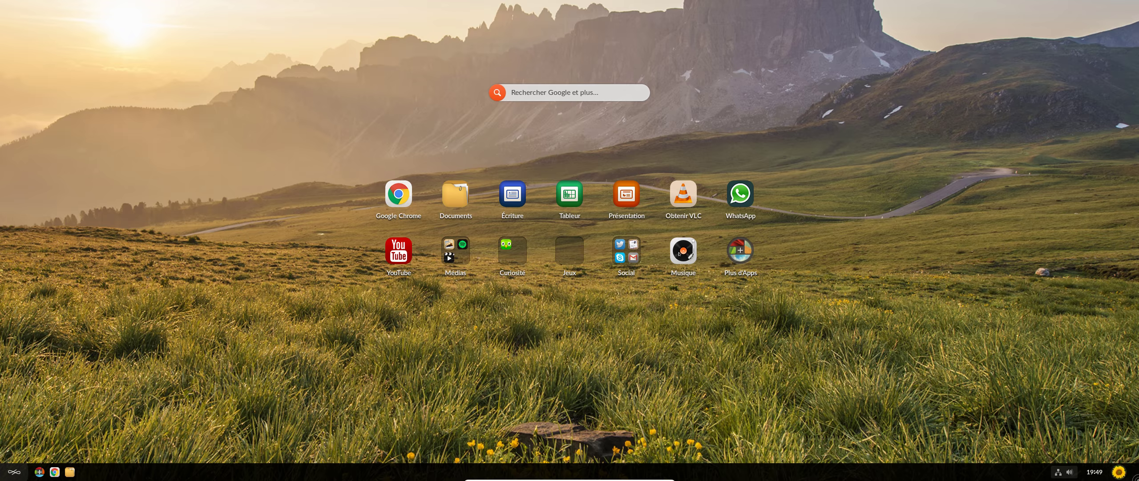
# Step: Browse the Multimédia apps in the app store, check its updates page, and close it
pyautogui.click(740, 252)
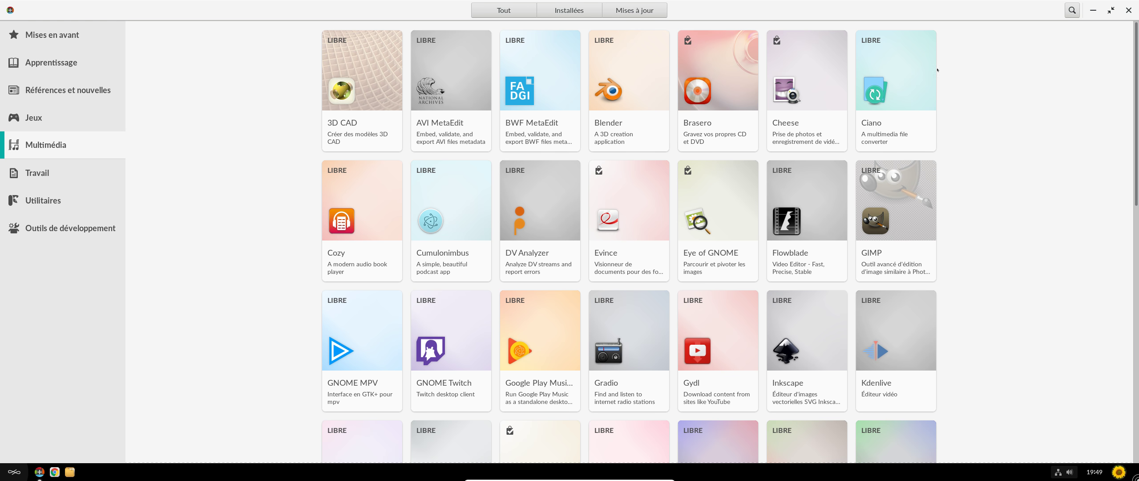
pyautogui.scroll(-5, 1029, 185)
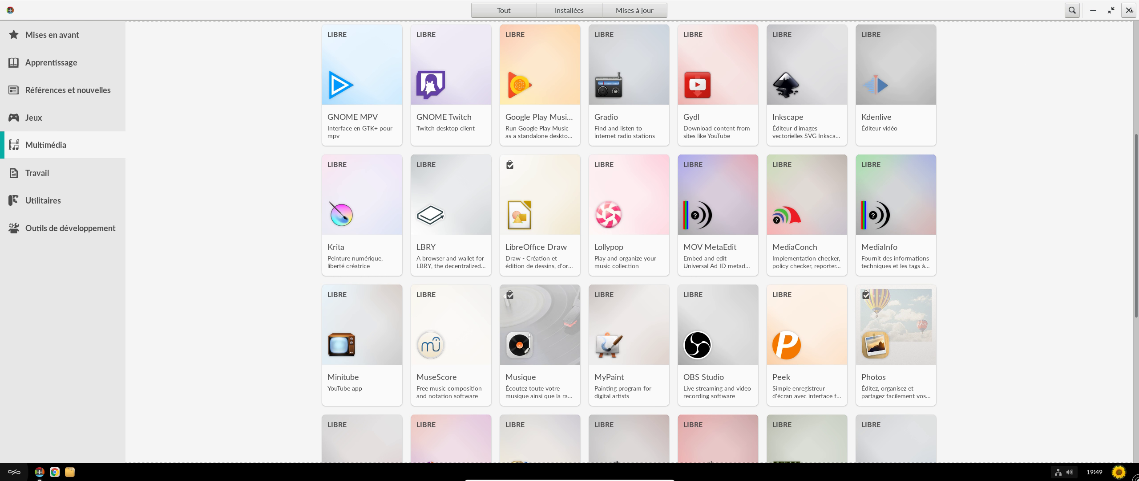
pyautogui.hotkey('ctrl', '3')
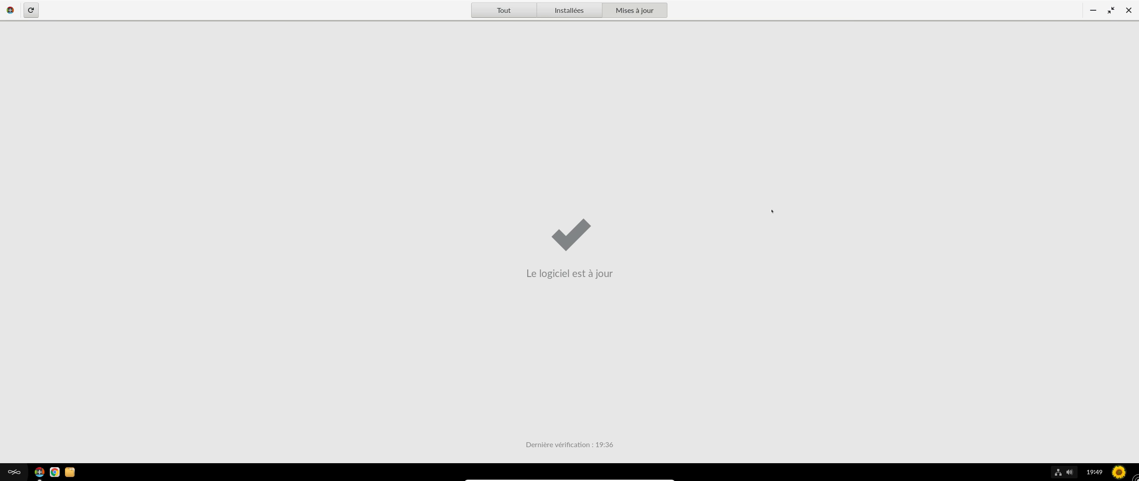
pyautogui.click(1129, 10)
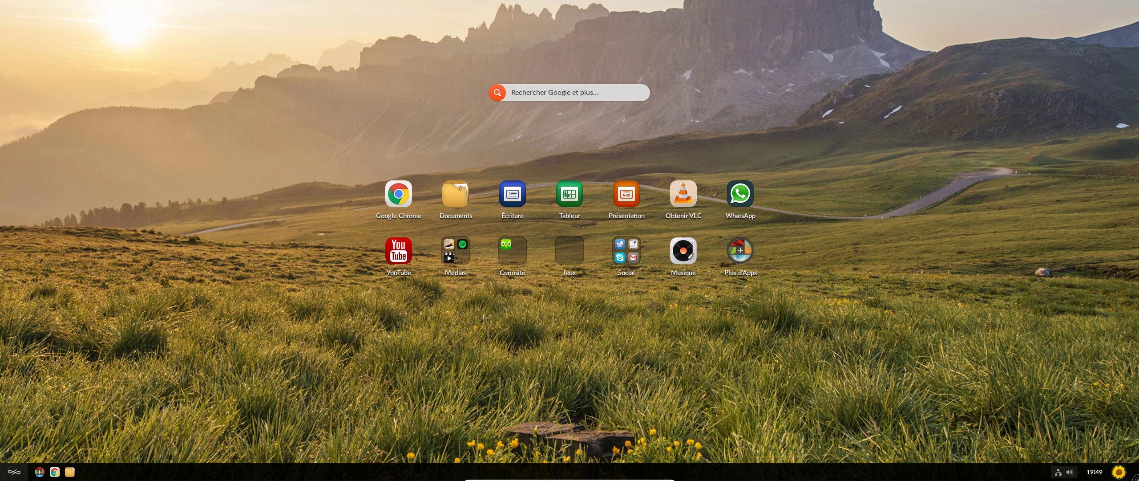
# Step: View the apps in the Social folder and close the folder
pyautogui.click(624, 262)
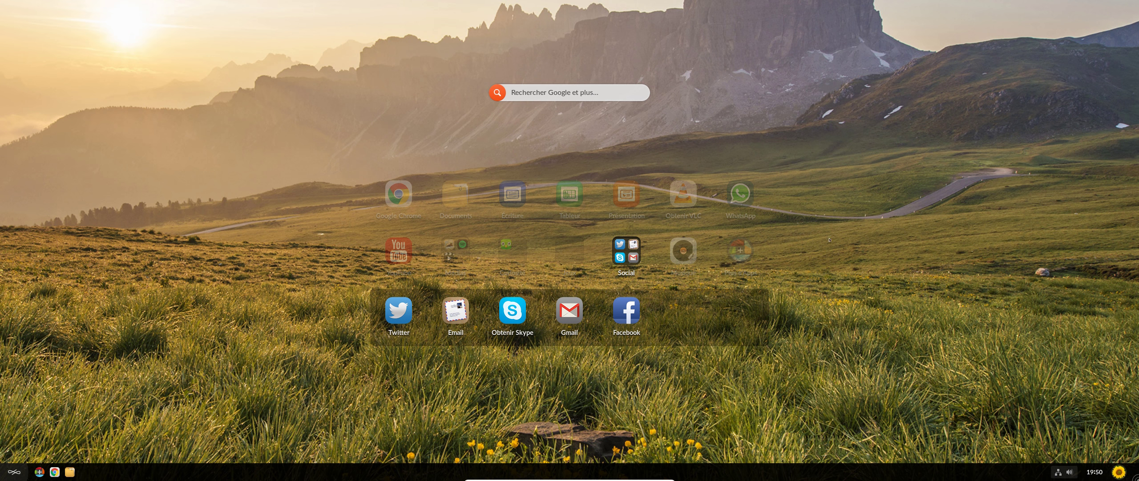
pyautogui.click(890, 230)
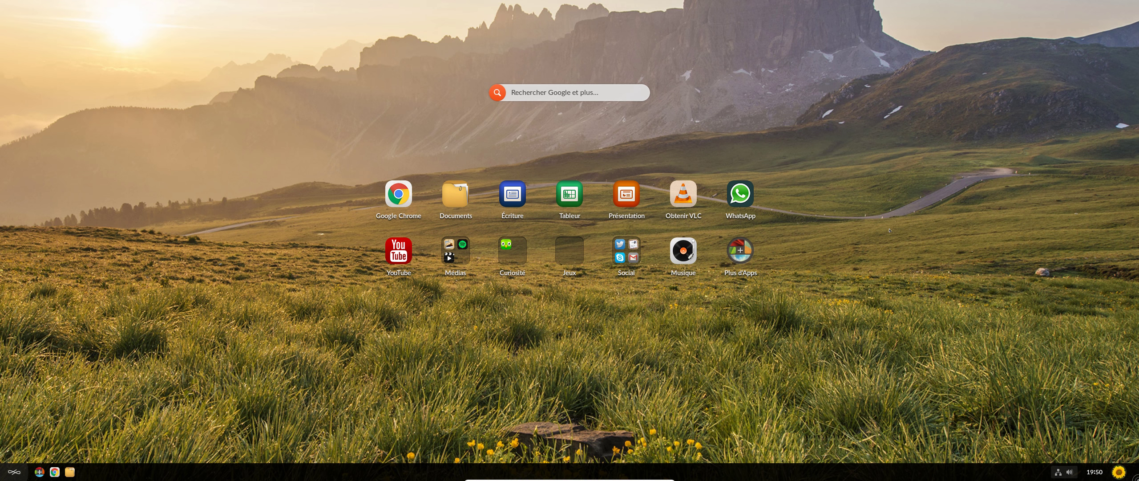
# Step: Open the app store from the VLC shortcut, search for "vlc", and close the store
pyautogui.click(683, 187)
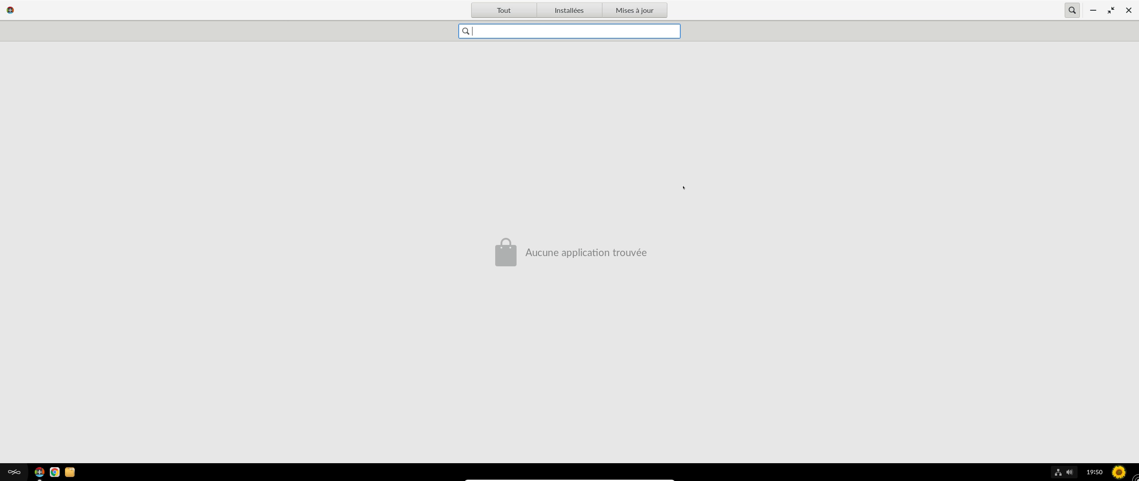
pyautogui.write('vlc')
pyautogui.click(1129, 10)
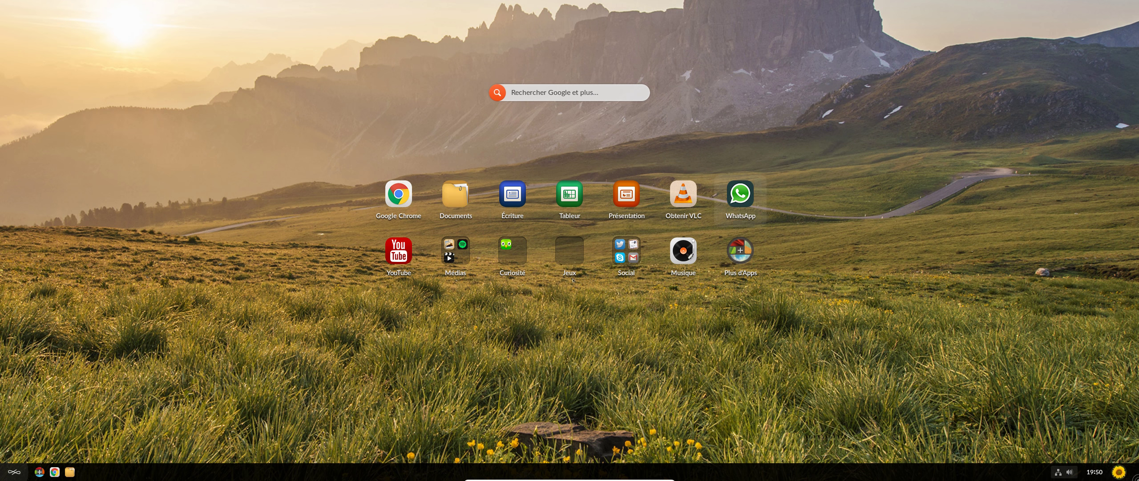
# Step: View the Skype page in the app store from the Social folder's shortcut and close the store
pyautogui.click(630, 262)
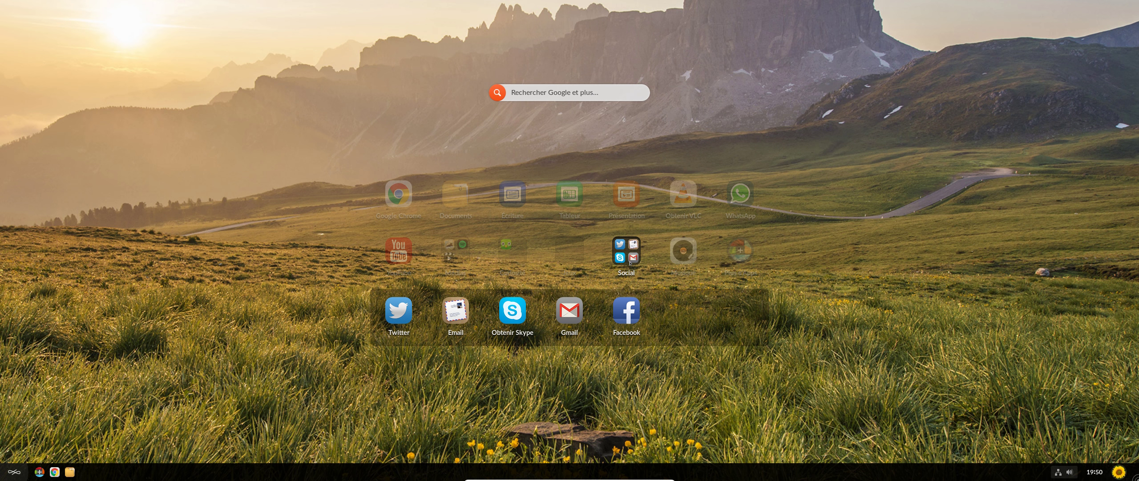
pyautogui.click(522, 315)
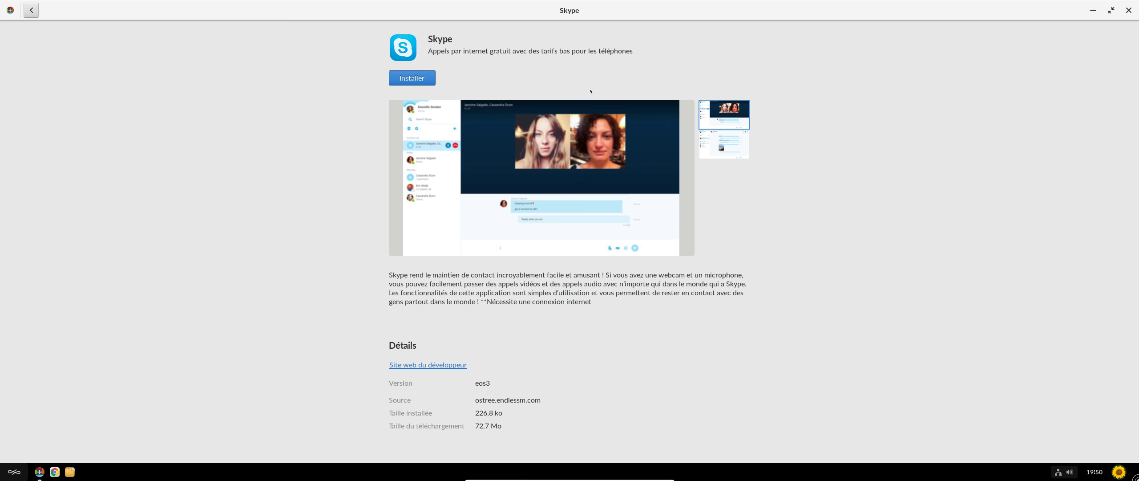
pyautogui.click(1128, 10)
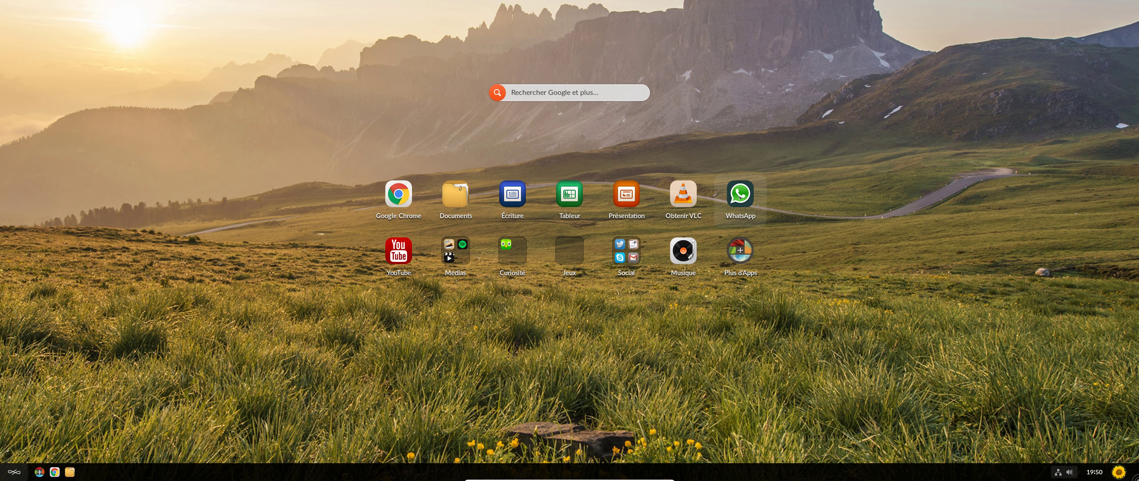
# Step: Clear WhatsApp, YouTube and Musique from the main desktop icon grid, filing Musique in the Médias folder
pyautogui.moveTo(739, 197); pyautogui.dragTo(397, 250)
pyautogui.moveTo(740, 196); pyautogui.dragTo(390, 256)
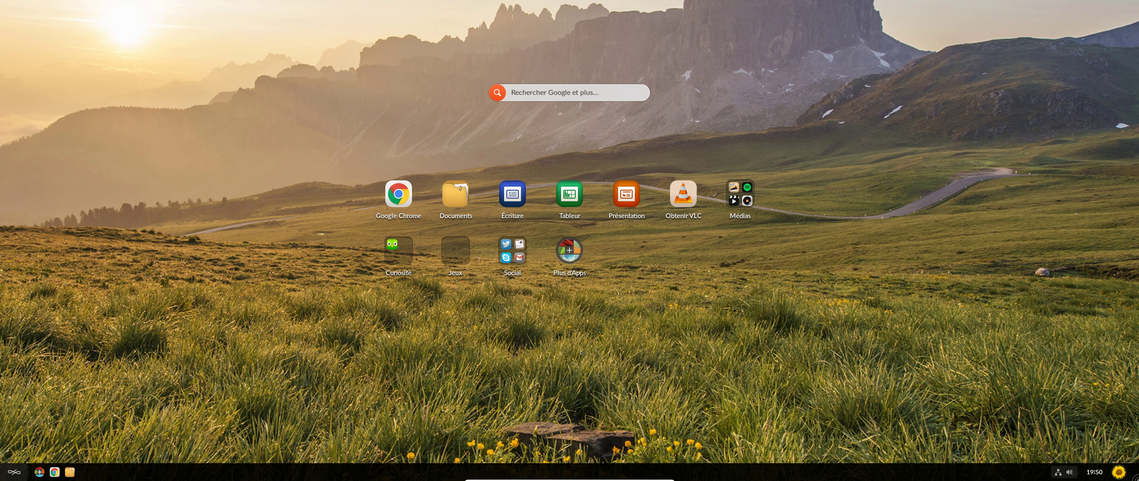
# Step: Try to group the Écriture and Tableur icons on the desktop
pyautogui.moveTo(512, 193); pyautogui.dragTo(569, 196)
pyautogui.rightClick(568, 196)
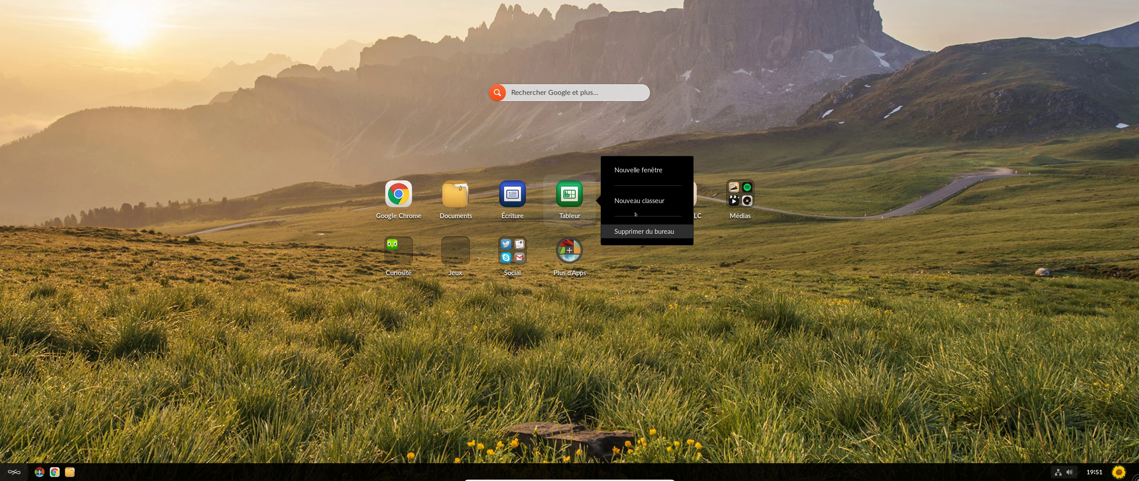
pyautogui.click(686, 307)
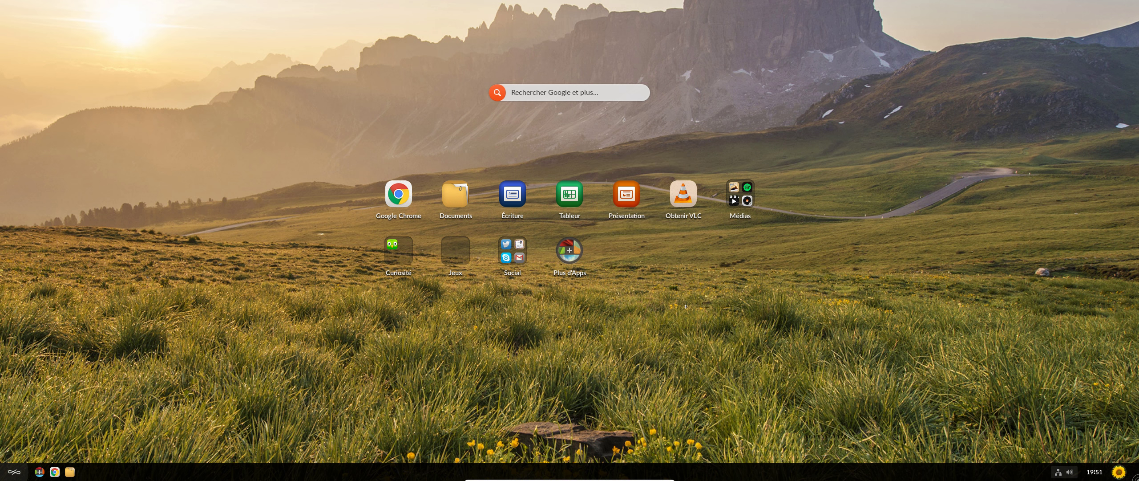
# Step: Create a desktop folder named Office and move Écriture, Tableur and Présentation into it
pyautogui.rightClick(636, 255)
pyautogui.click(688, 326)
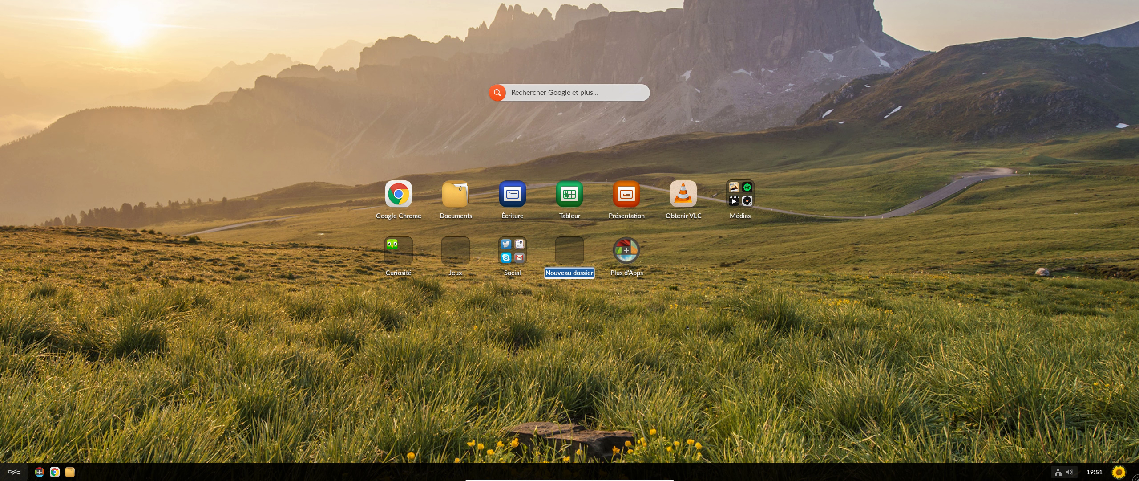
pyautogui.write('Office')
pyautogui.press('Return')
pyautogui.moveTo(518, 195); pyautogui.dragTo(569, 249)
pyautogui.moveTo(528, 215); pyautogui.dragTo(513, 249)
pyautogui.moveTo(513, 196); pyautogui.dragTo(456, 250)
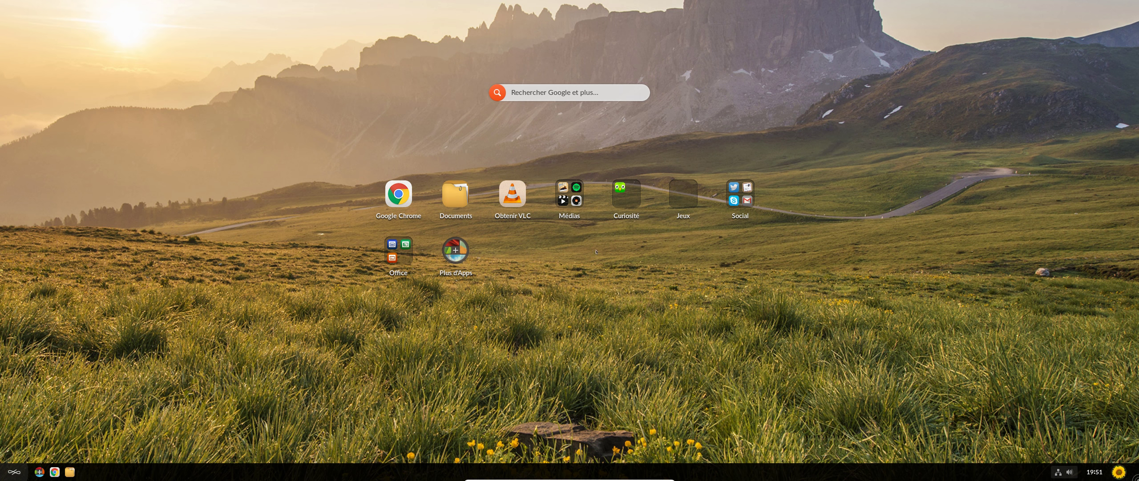
# Step: View the Office folder's contents and the Google Chrome start page, closing each
pyautogui.click(388, 247)
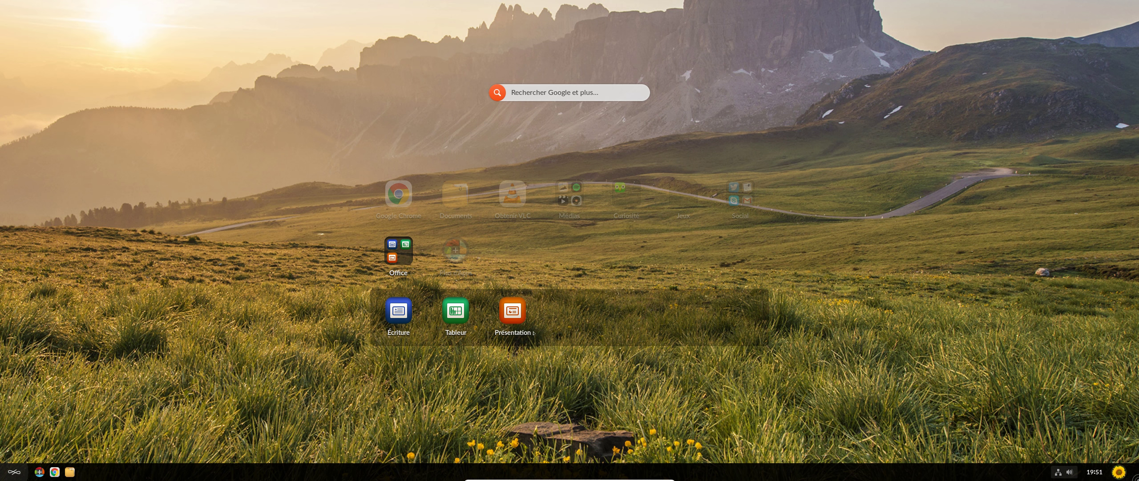
pyautogui.click(593, 260)
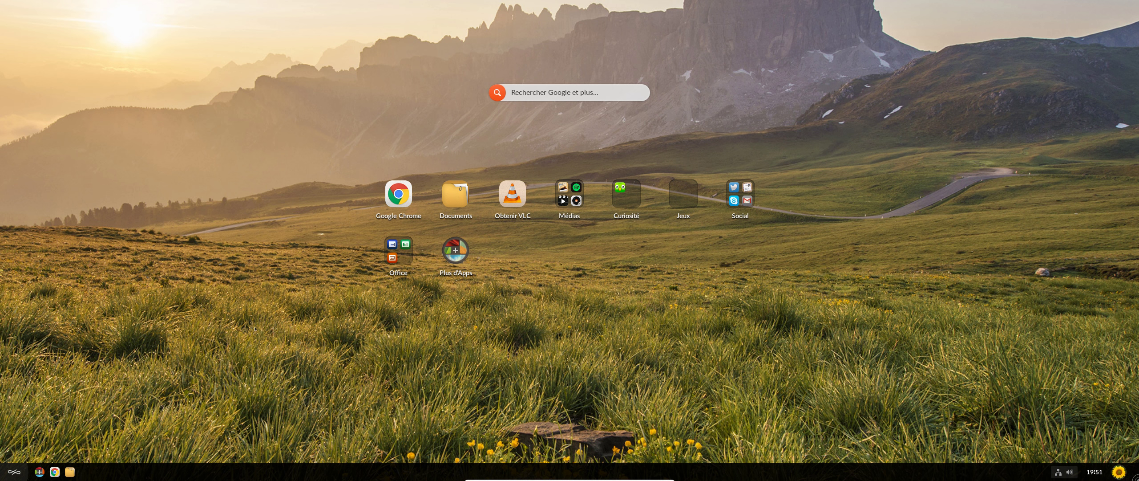
pyautogui.click(398, 194)
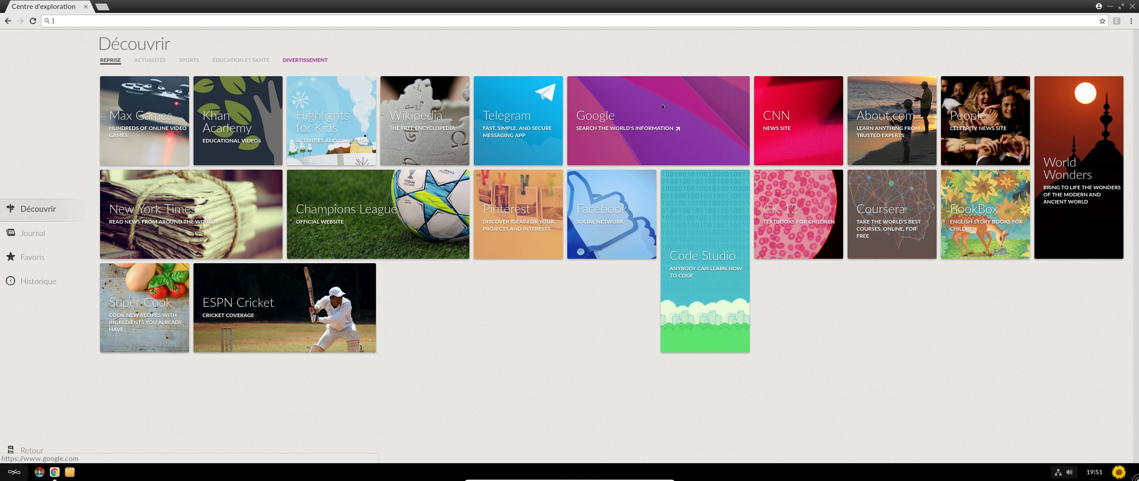
pyautogui.click(1133, 6)
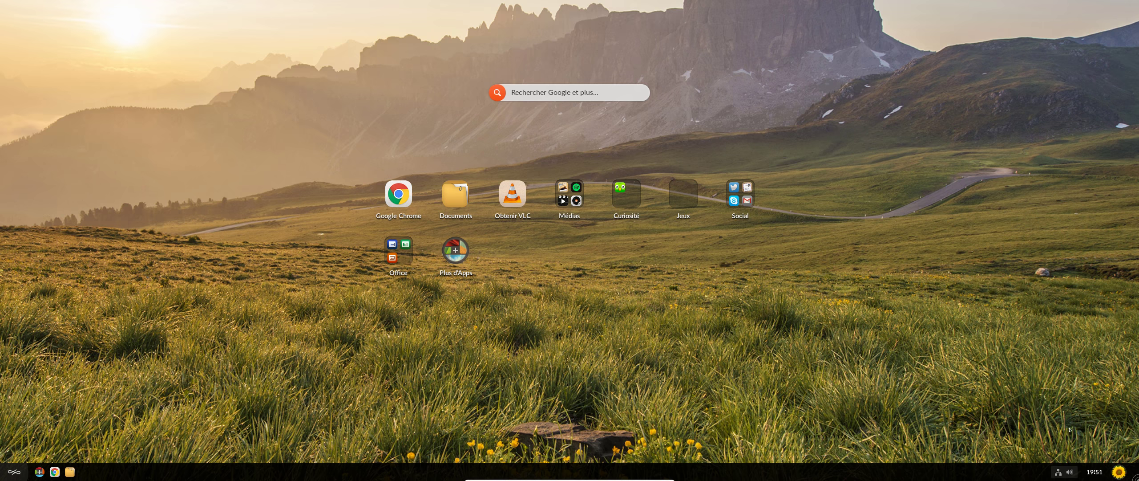
# Step: Open the system settings from the user menu and move the window aside
pyautogui.click(1119, 471)
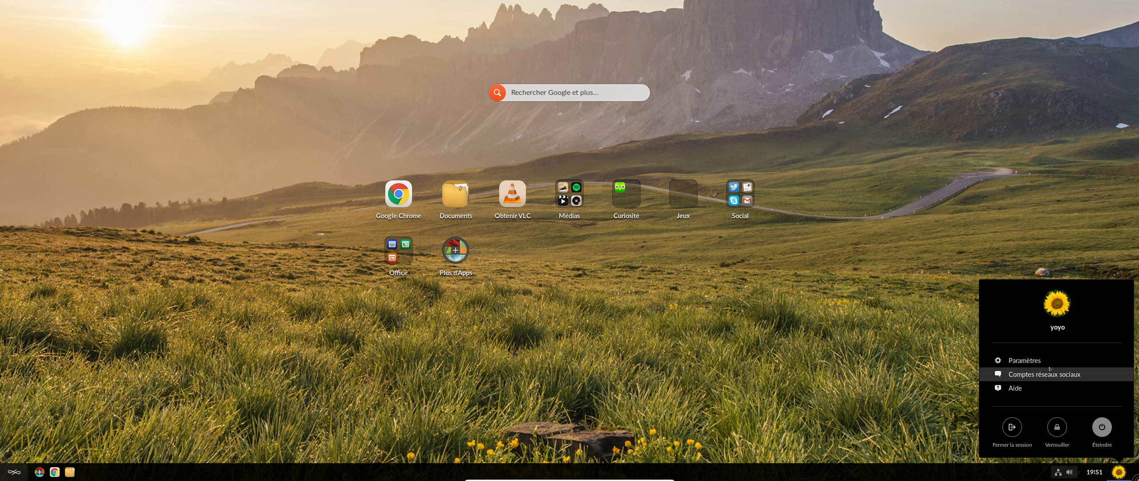
pyautogui.click(1025, 361)
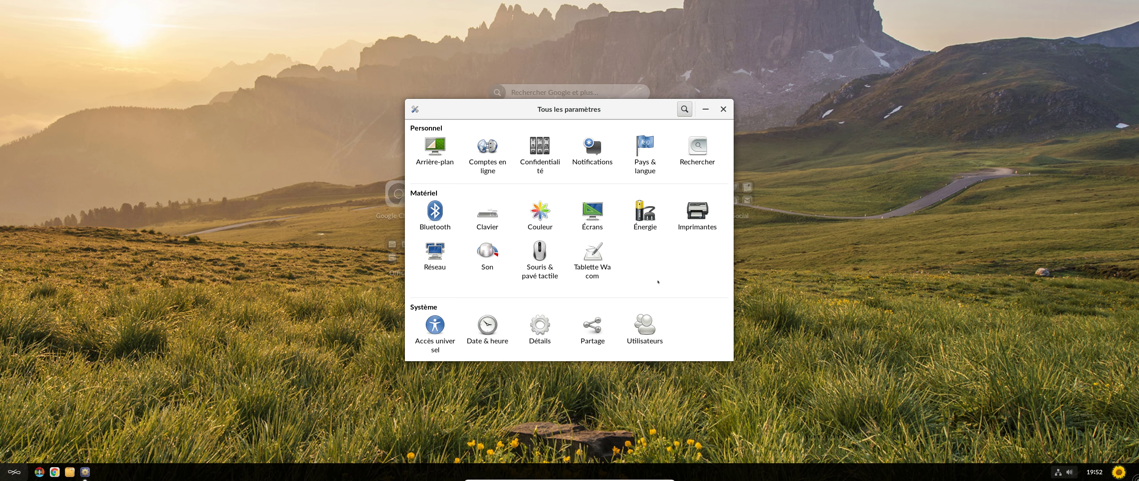
pyautogui.moveTo(622, 109); pyautogui.dragTo(364, 94)
# Step: Search the app store for "gnome tw" and for "tweak"
pyautogui.click(40, 471)
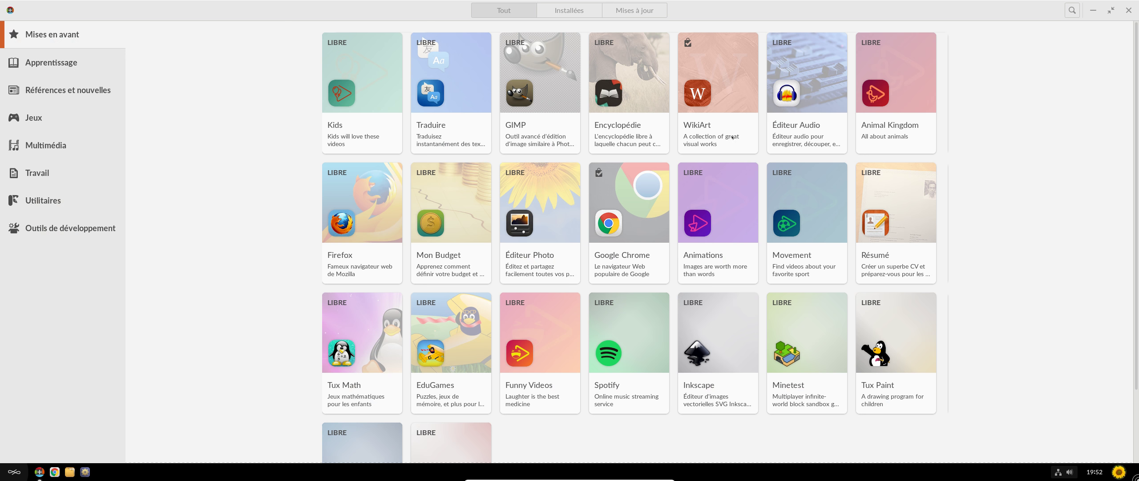
pyautogui.click(1072, 10)
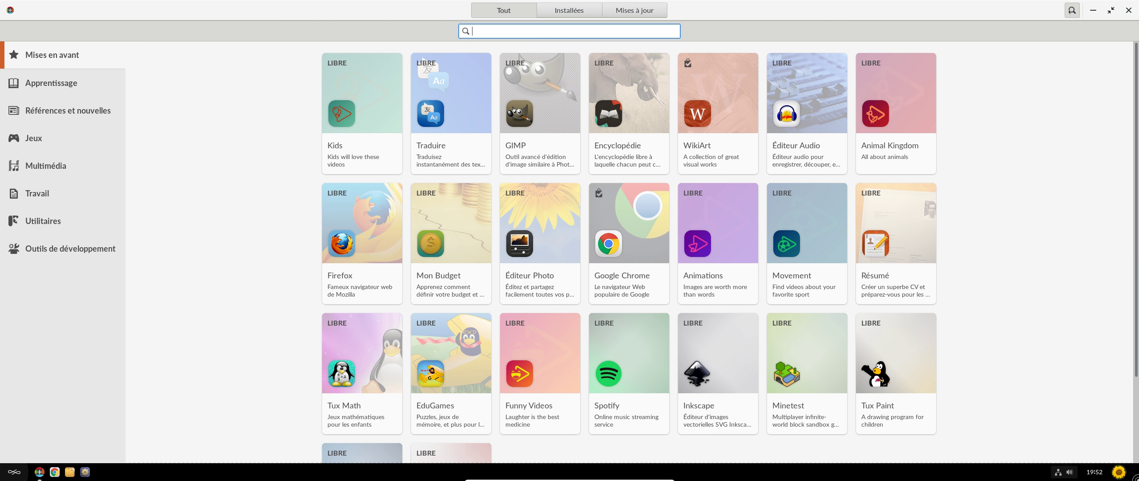
pyautogui.write('gnome tw')
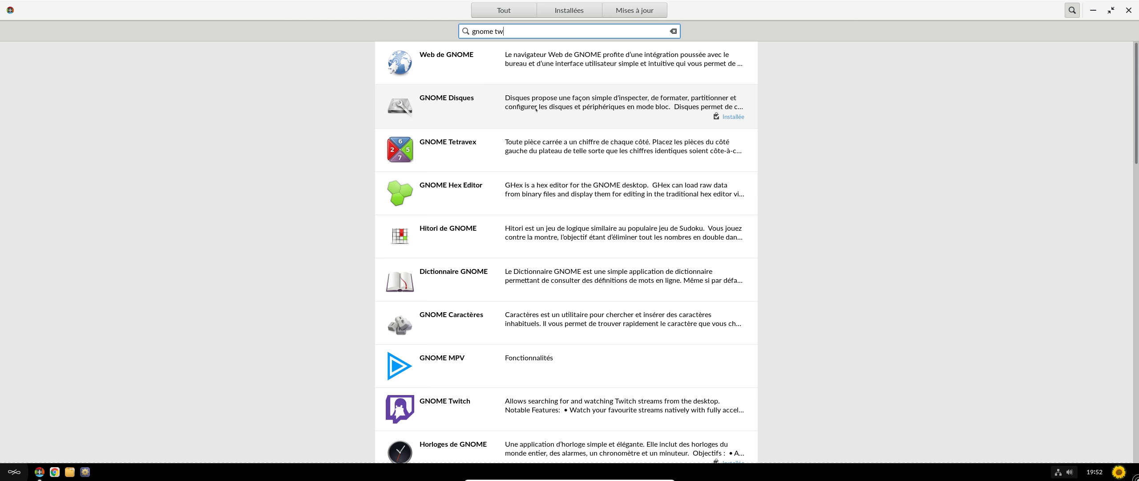
pyautogui.press('BackSpace')
pyautogui.press('BackSpace')
pyautogui.press('BackSpace')
pyautogui.press('BackSpace')
pyautogui.press('BackSpace')
pyautogui.press('BackSpace')
pyautogui.press('BackSpace')
pyautogui.press('BackSpace')
pyautogui.write('twe')
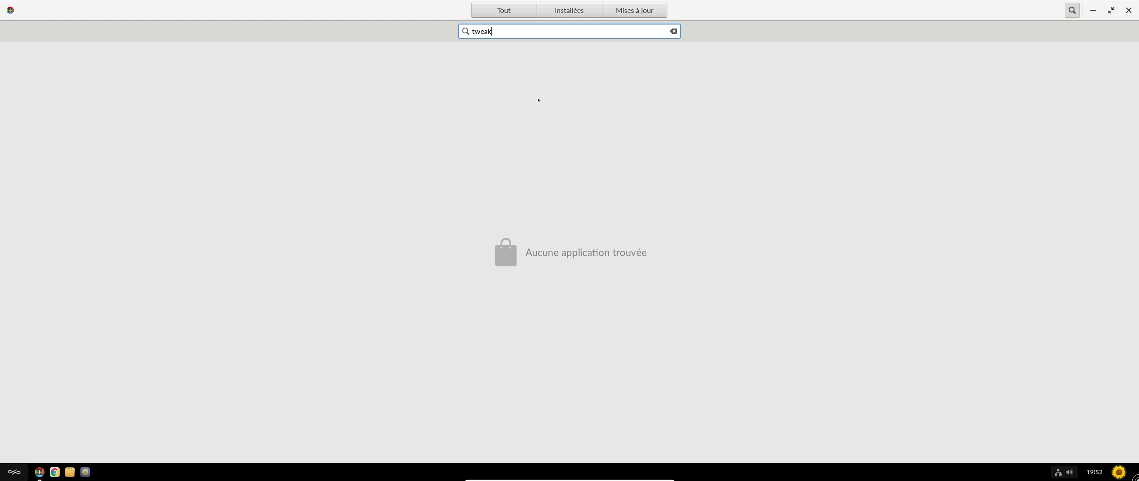
pyautogui.write('ak')
# Step: Search the app store for "theme" and look through the whole list of results
pyautogui.press('BackSpace')
pyautogui.press('BackSpace')
pyautogui.press('BackSpace')
pyautogui.press('BackSpace')
pyautogui.press('BackSpace')
pyautogui.write('p')
pyautogui.press('BackSpace')
pyautogui.write('theme')
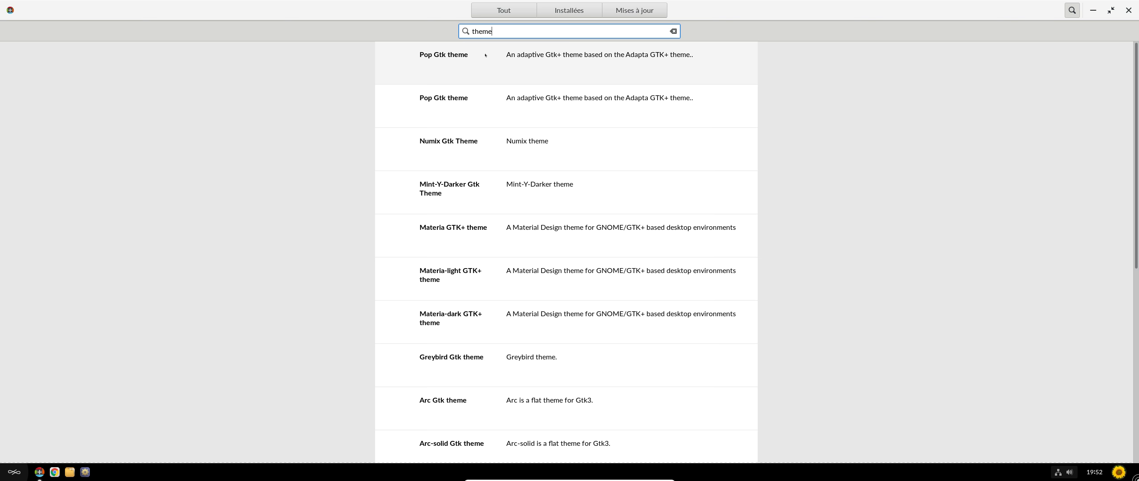
pyautogui.scroll(-8, 592, 166)
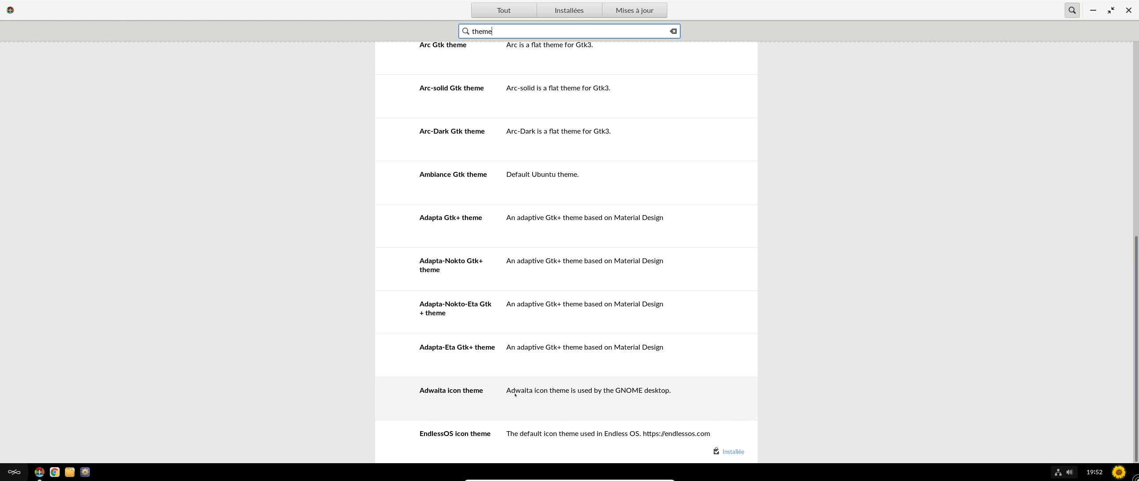
pyautogui.scroll(8, 508, 303)
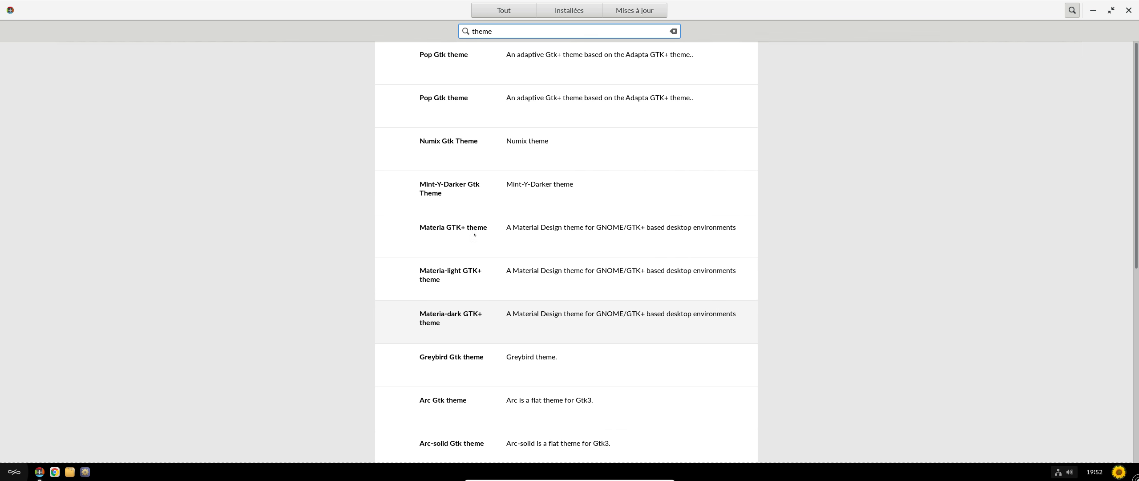
# Step: Browse the apps in the app store's Utilitaires category
pyautogui.click(500, 13)
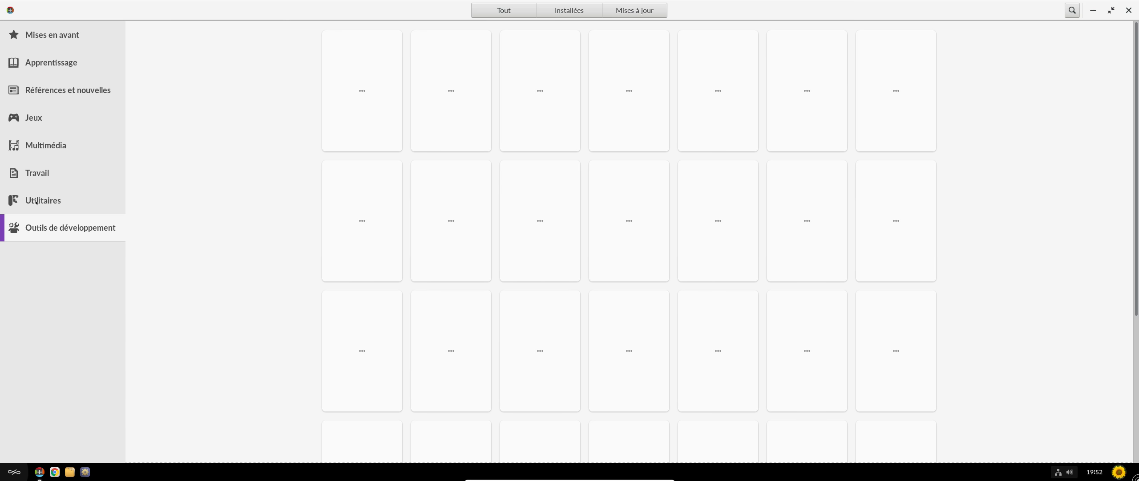
pyautogui.click(36, 200)
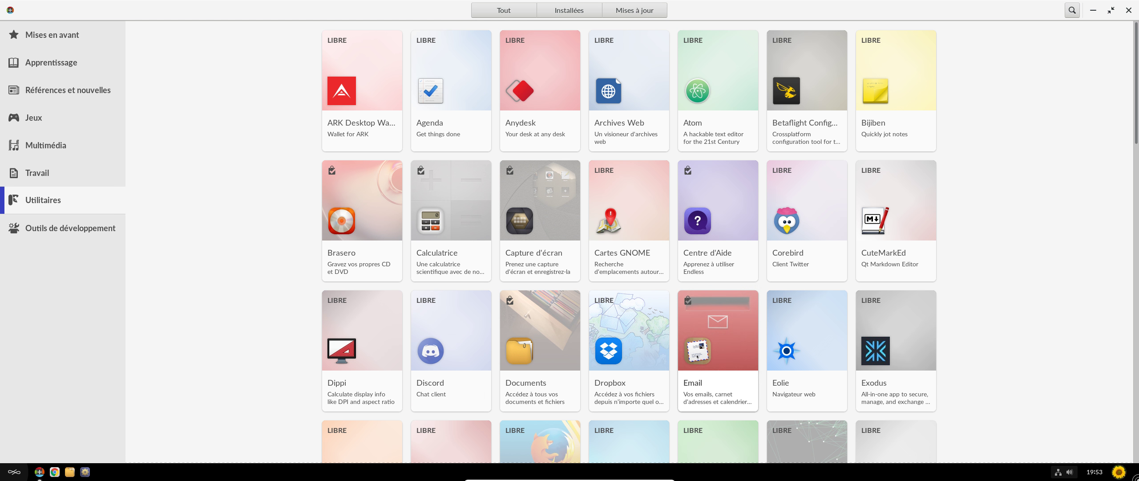
pyautogui.scroll(-5, 697, 356)
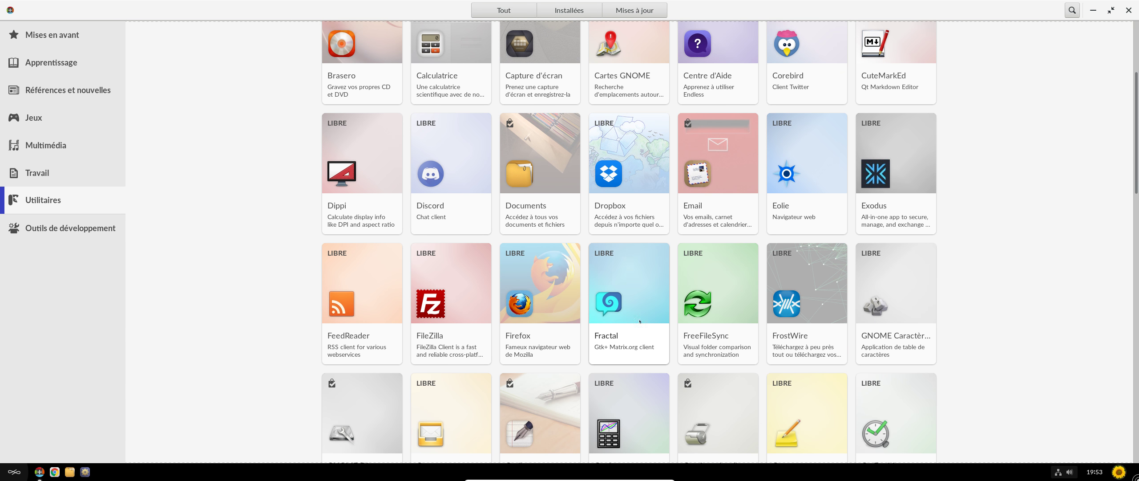
pyautogui.scroll(-9, 620, 279)
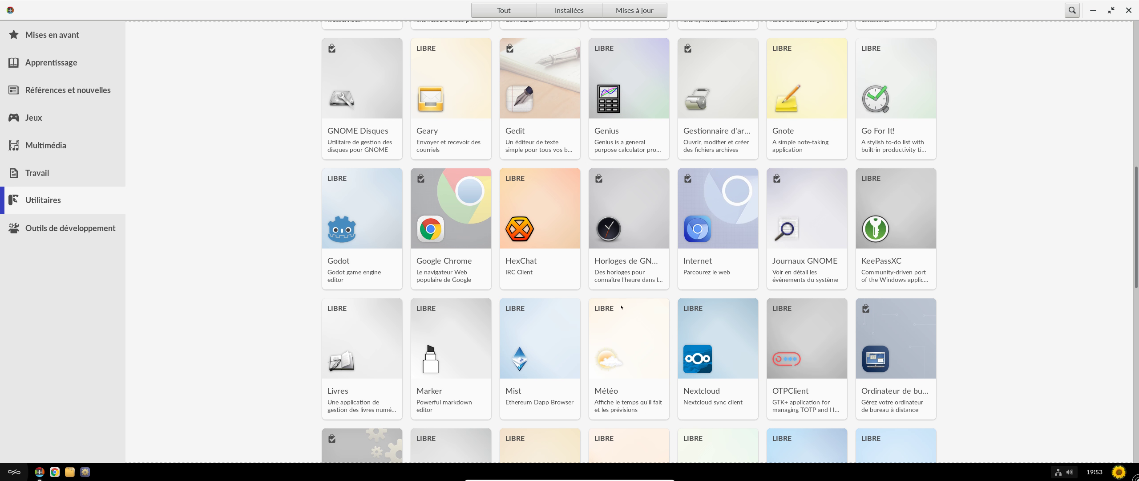
pyautogui.scroll(-4, 621, 307)
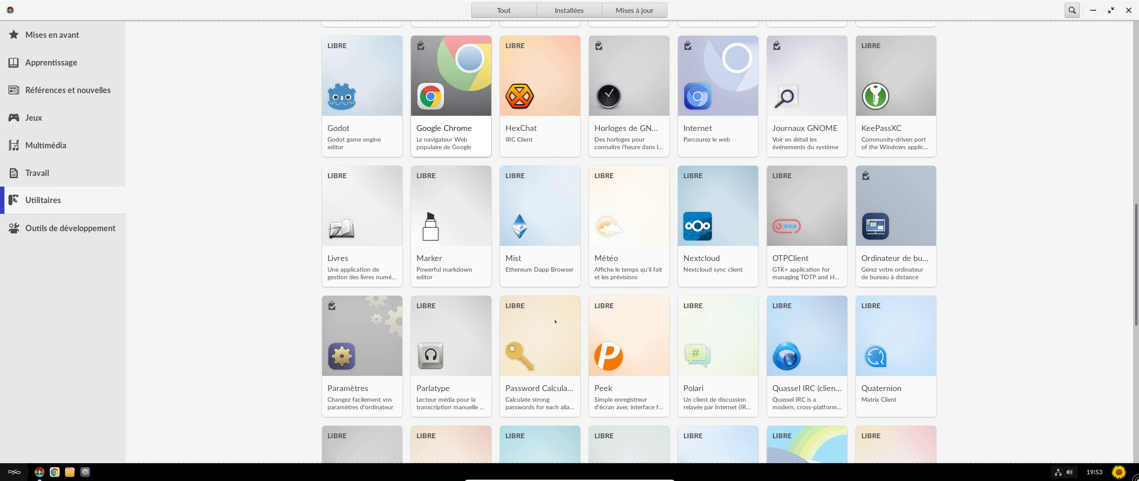
pyautogui.scroll(2, 445, 111)
pyautogui.scroll(10, 557, 321)
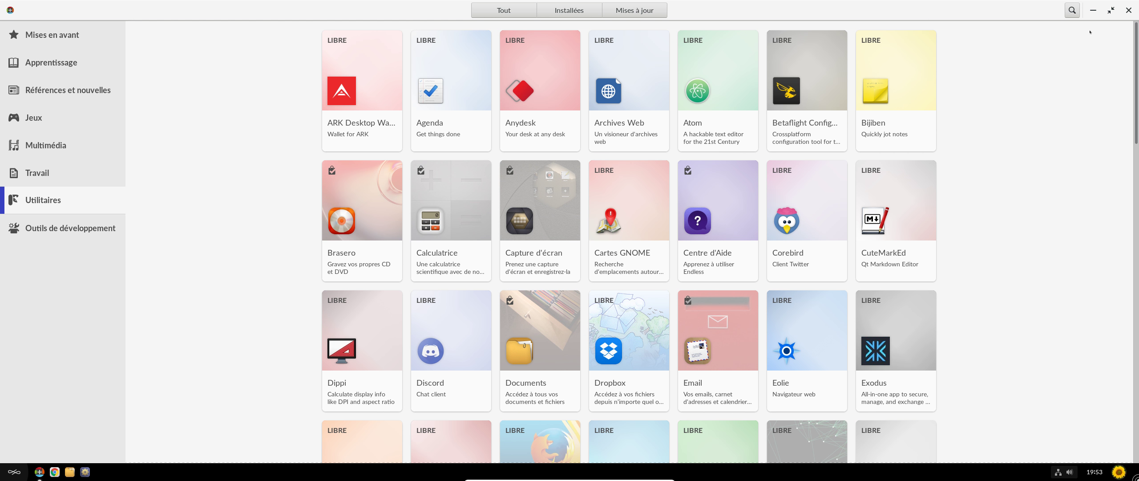
# Step: Search the app store for "gdebi", return to all apps, and repeat the search
pyautogui.click(1072, 10)
pyautogui.write('gdebi')
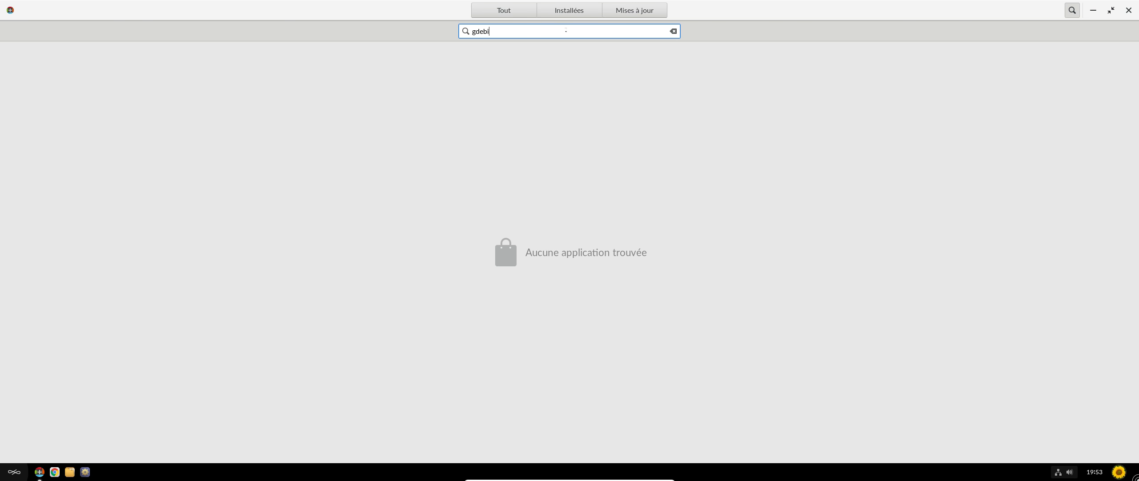
pyautogui.click(509, 9)
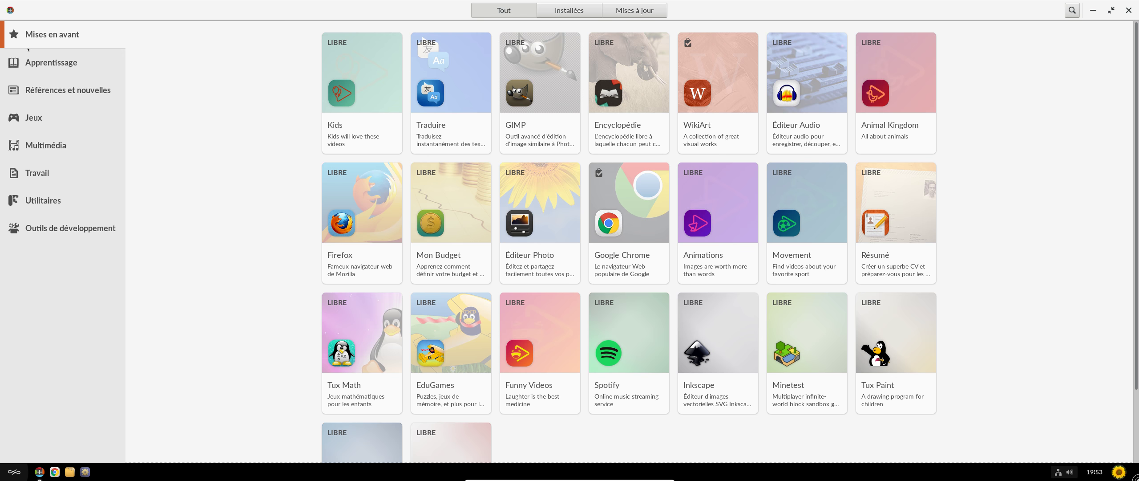
pyautogui.click(1073, 10)
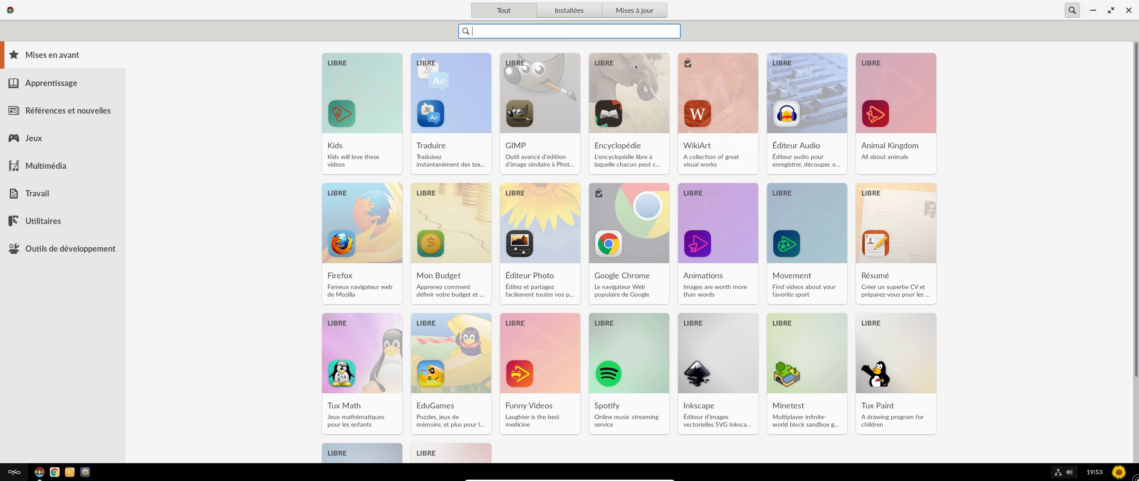
pyautogui.write('gdebi')
# Step: Search the app store for "synapt" and close the store
pyautogui.press('BackSpace')
pyautogui.press('BackSpace')
pyautogui.press('BackSpace')
pyautogui.press('BackSpace')
pyautogui.press('BackSpace')
pyautogui.write('synapt')
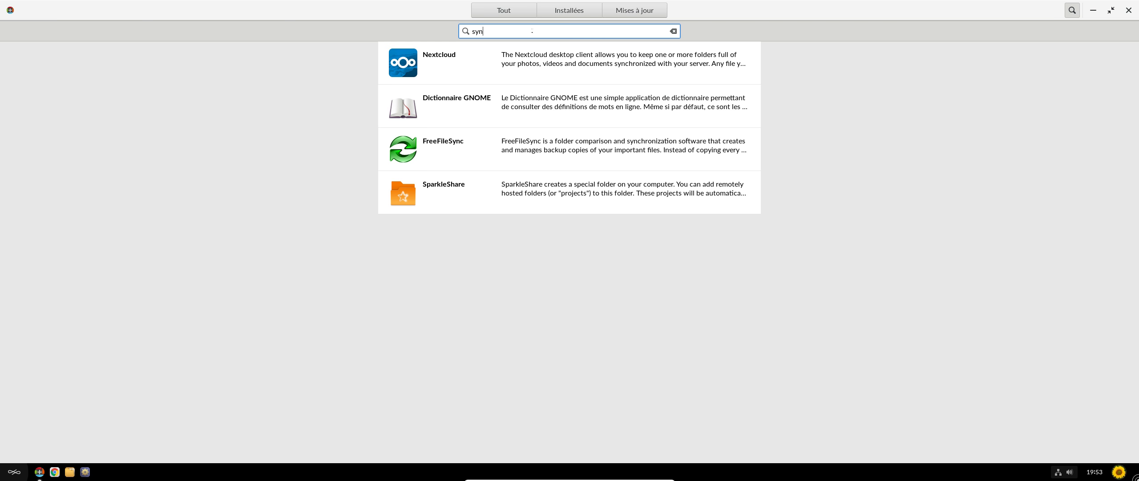
pyautogui.press('BackSpace')
pyautogui.press('BackSpace')
pyautogui.click(1128, 10)
# Step: Search for "gdebi" from the desktop search and close the results
pyautogui.click(559, 97)
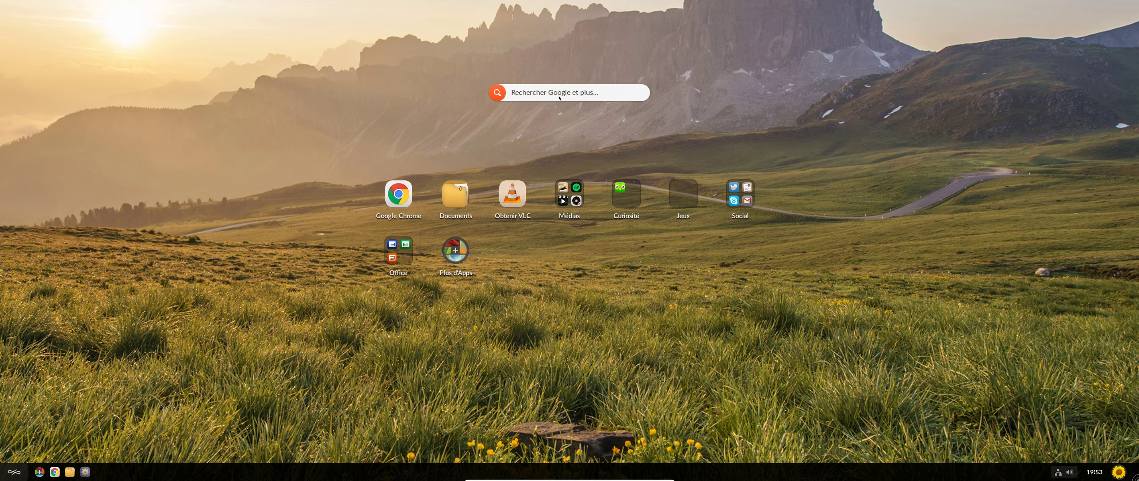
pyautogui.write('g')
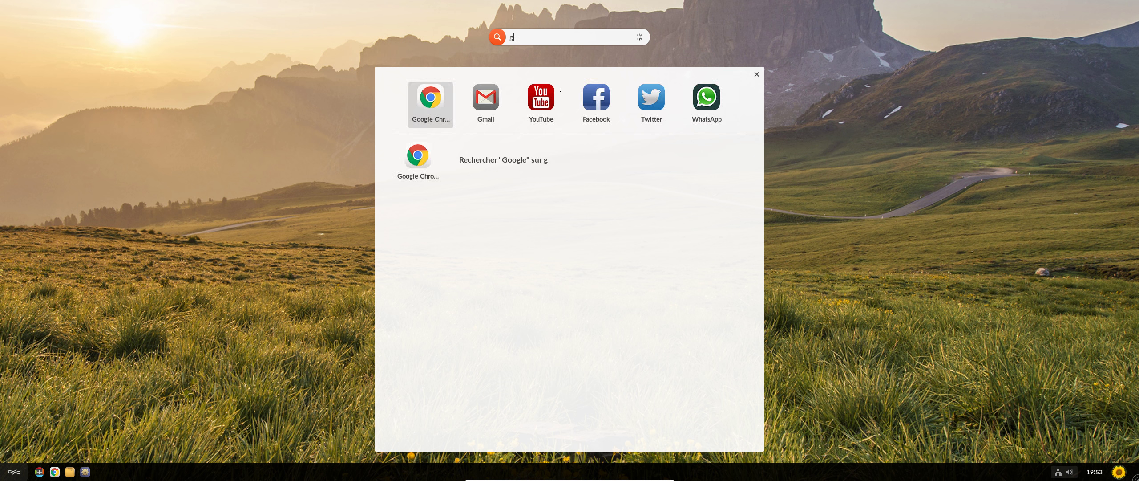
pyautogui.write('debi')
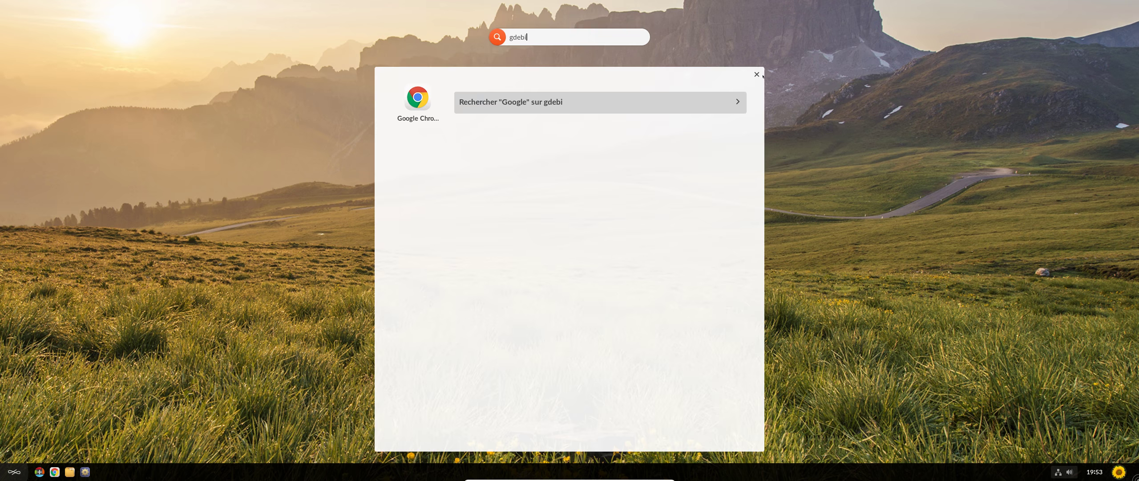
pyautogui.click(757, 75)
pyautogui.click(554, 92)
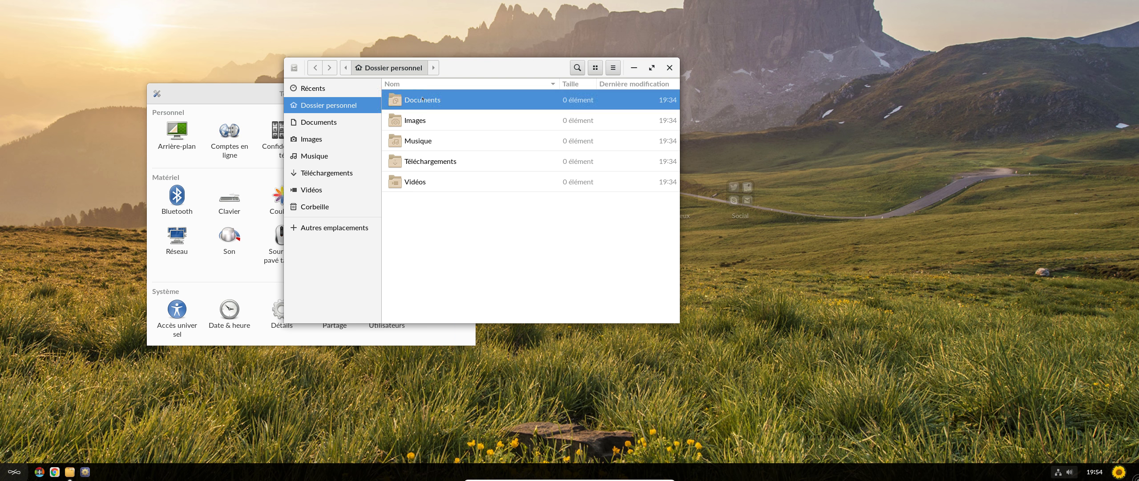
# Step: Open the Documents folder, view the options available for its empty area, and return to the desktop
pyautogui.doubleClick(421, 100)
pyautogui.rightClick(521, 178)
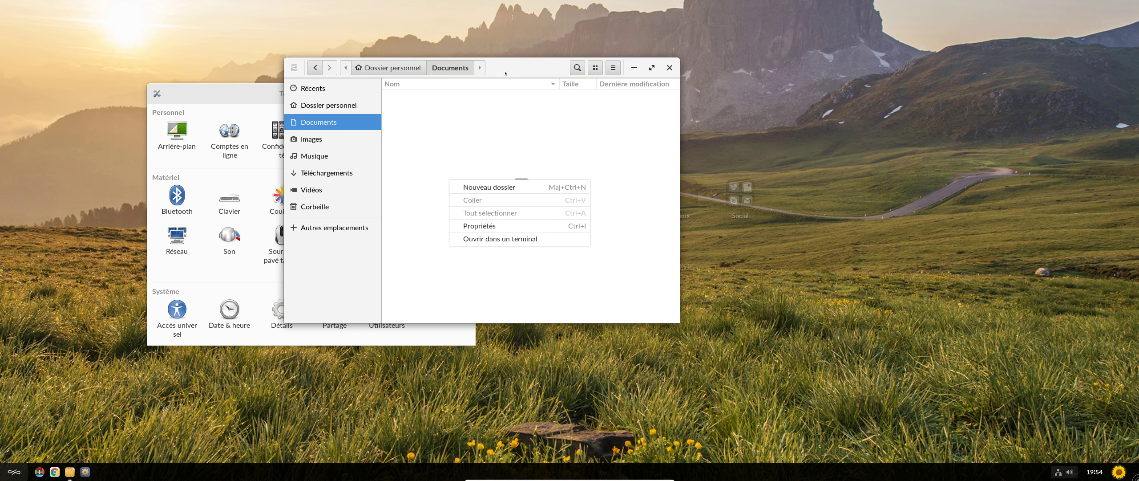
pyautogui.press('super')
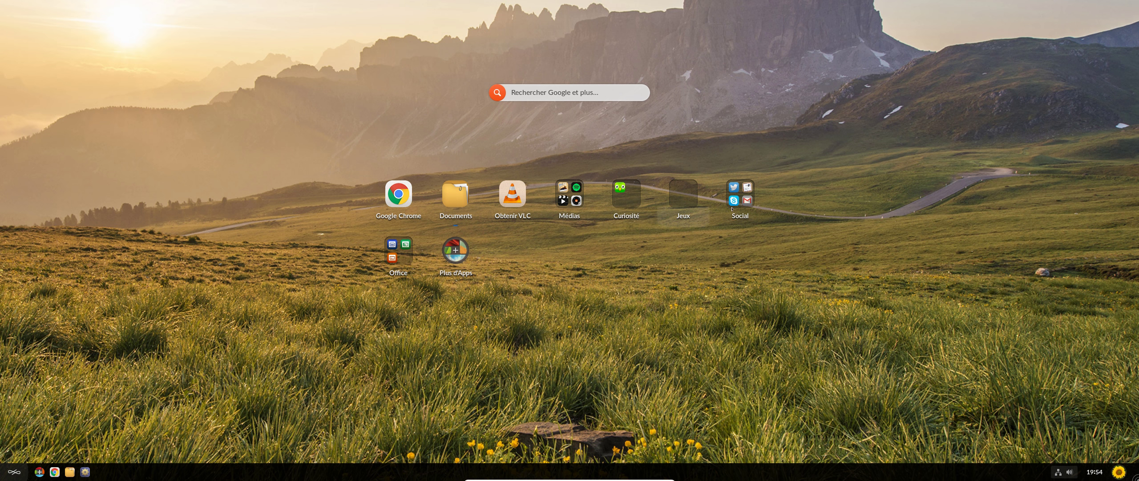
# Step: Launch Écriture from the desktop's Office folder and write "kkk" in the blank document
pyautogui.click(395, 263)
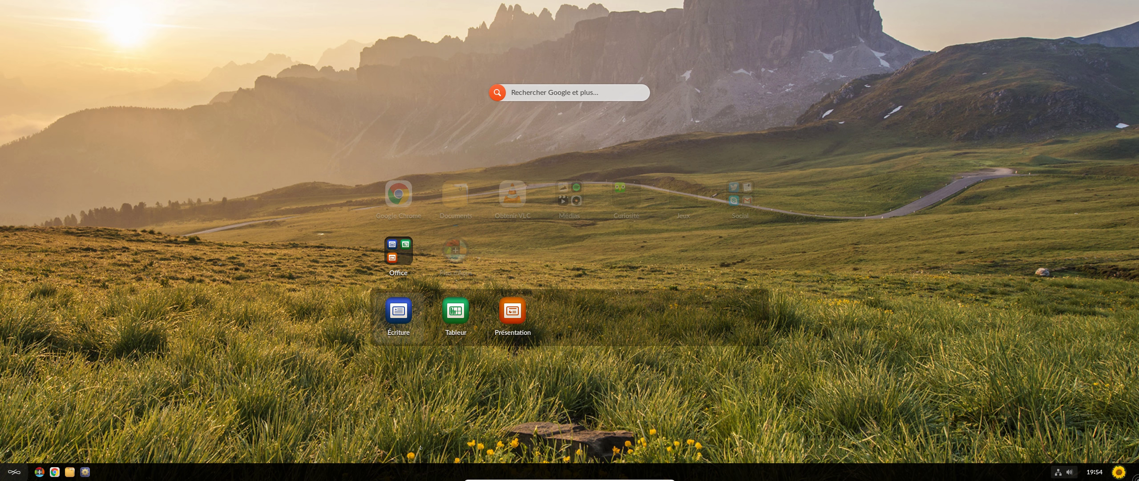
pyautogui.click(399, 306)
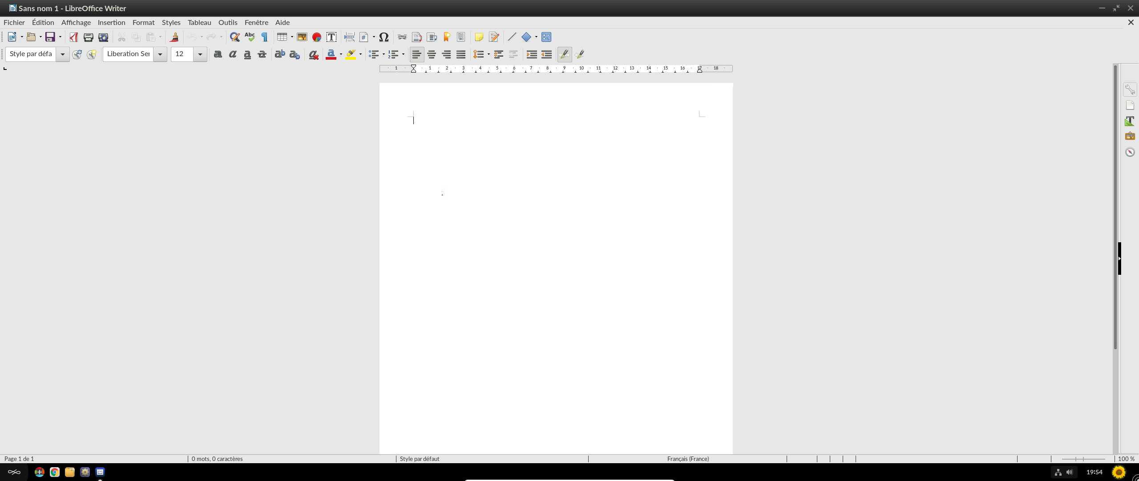
pyautogui.write('kkk')
# Step: Save the text document as "Sans nom 1" in the Documents folder and quit LibreOffice Writer
pyautogui.hotkey('alt', 'f')
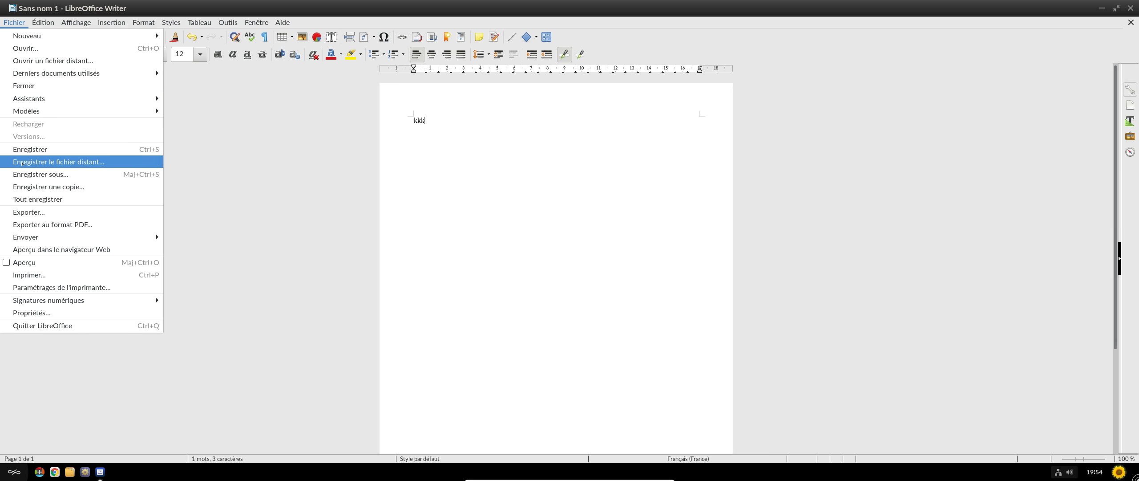
pyautogui.press('Escape')
pyautogui.hotkey('ctrl', 's')
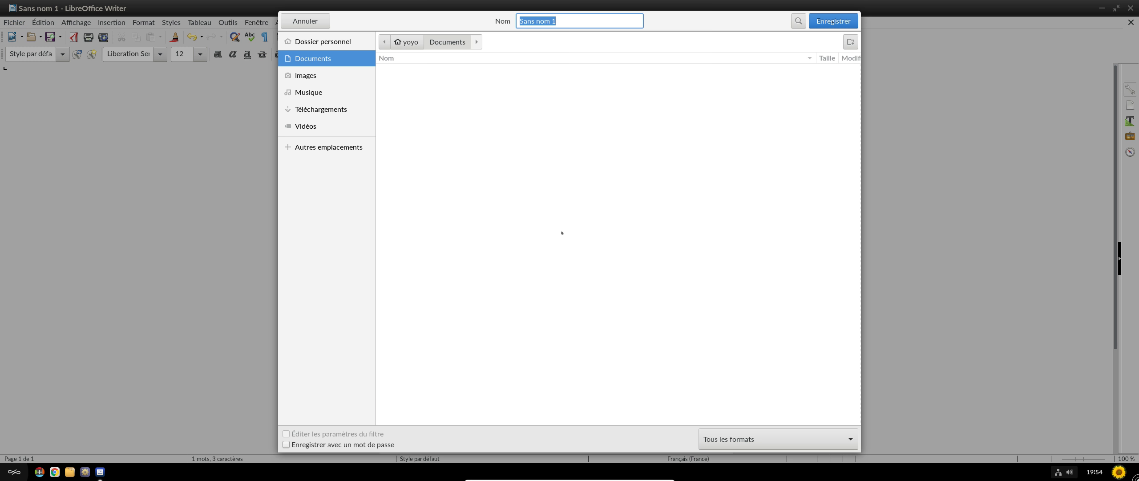
pyautogui.click(833, 21)
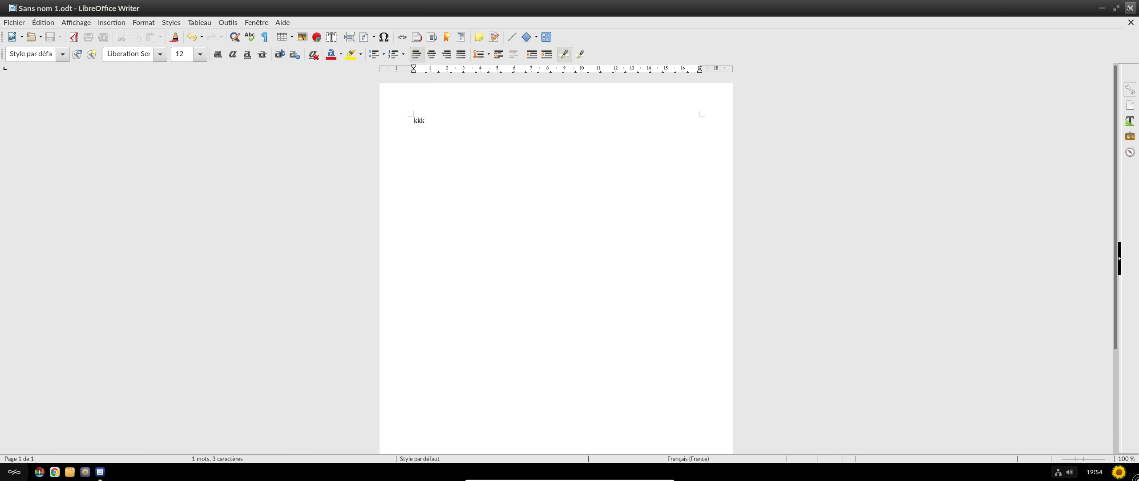
pyautogui.hotkey('ctrl', 'q')
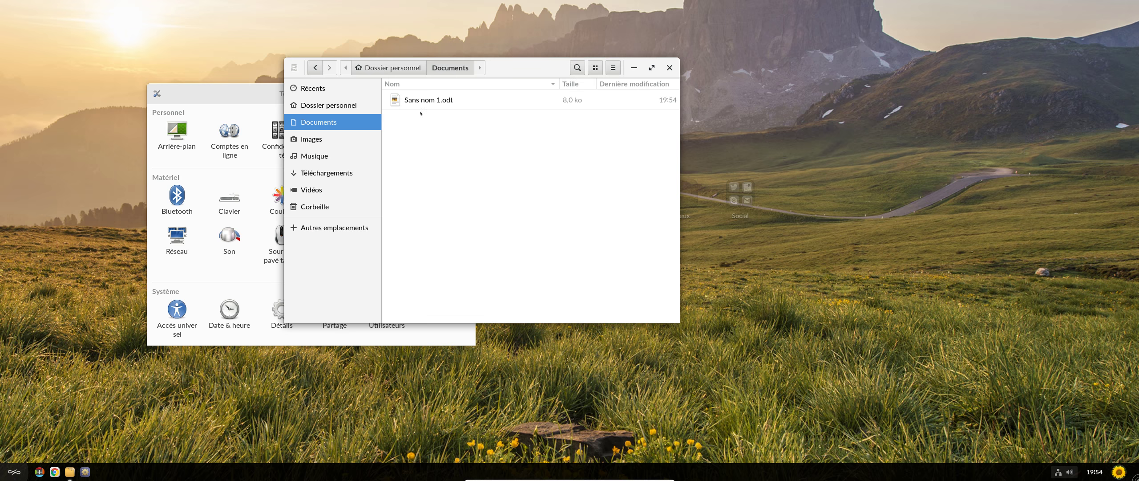
# Step: Move the Documents window aside and search the desktop for "sans nom 1"
pyautogui.moveTo(503, 67); pyautogui.dragTo(721, 139)
pyautogui.click(596, 93)
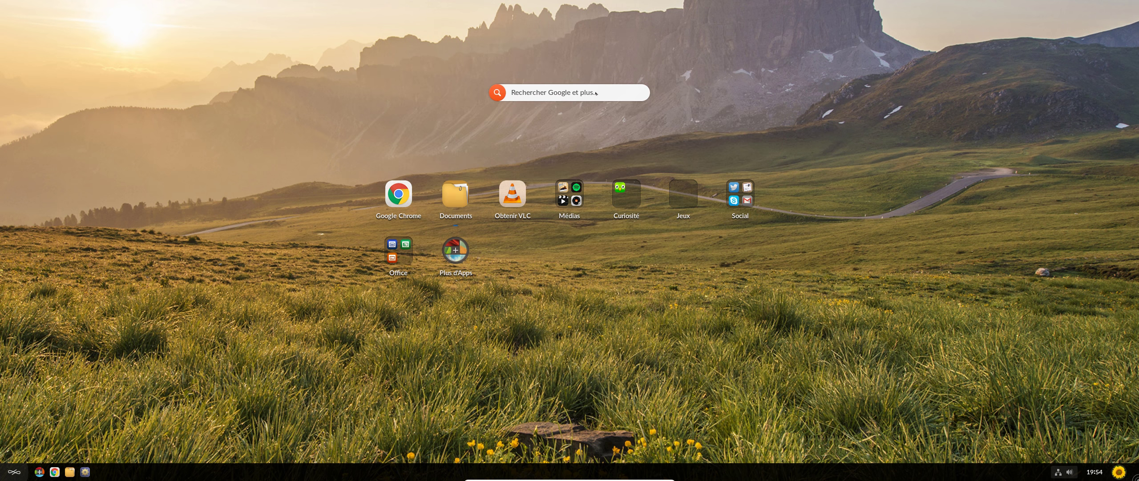
pyautogui.write('sans')
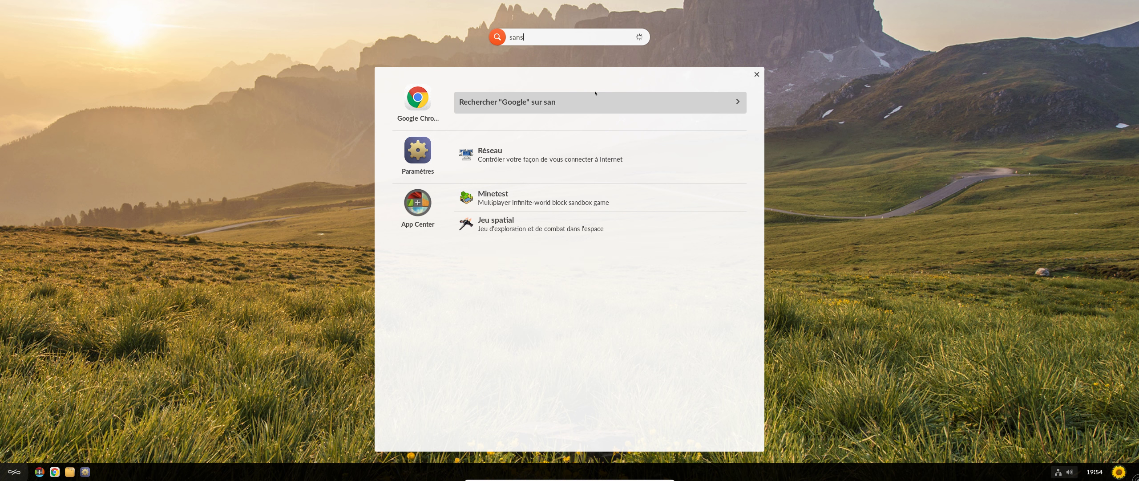
pyautogui.write(' no')
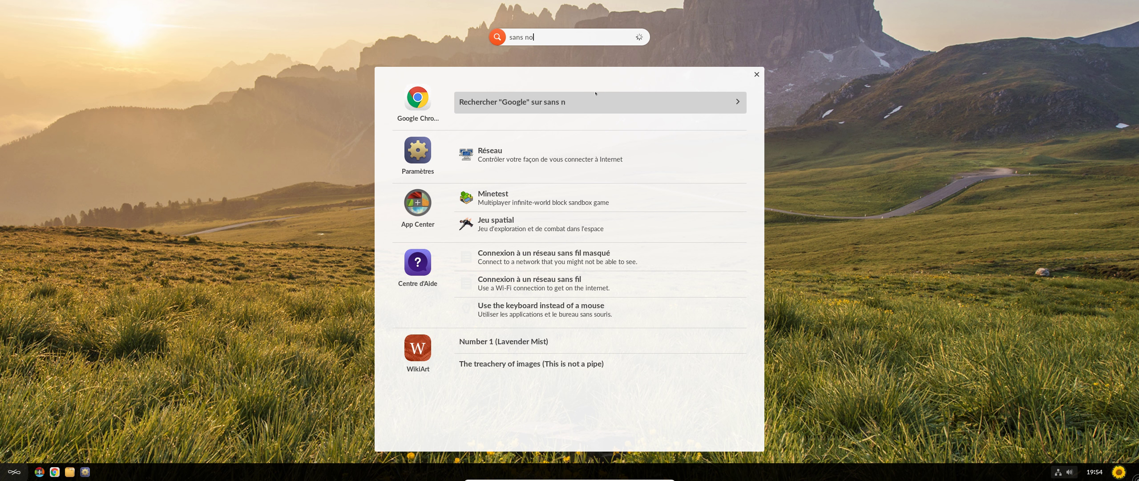
pyautogui.write('m 1')
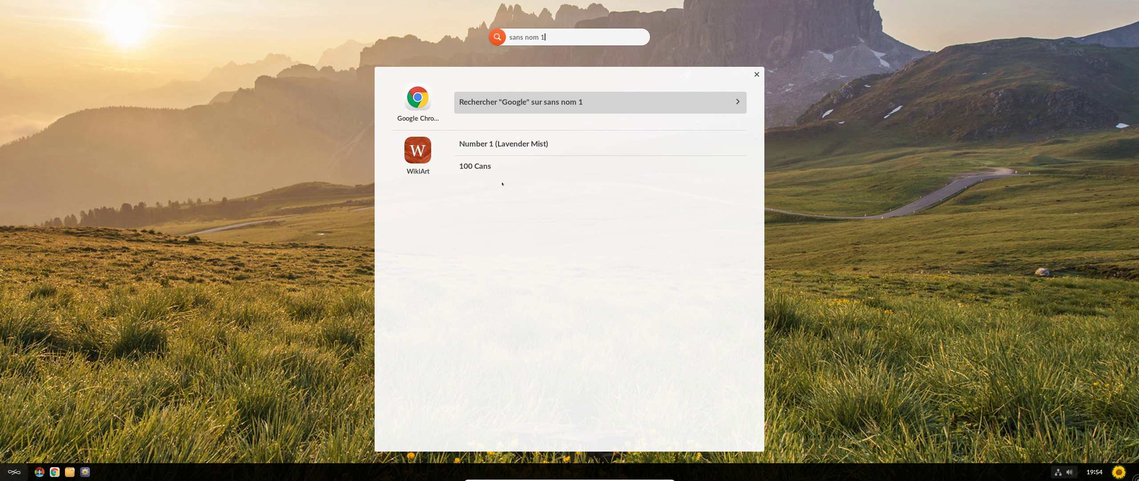
# Step: Clear the desktop search text and view the search field's copy and paste options
pyautogui.press('BackSpace')
pyautogui.press('BackSpace')
pyautogui.press('BackSpace')
pyautogui.press('BackSpace')
pyautogui.press('BackSpace')
pyautogui.press('BackSpace')
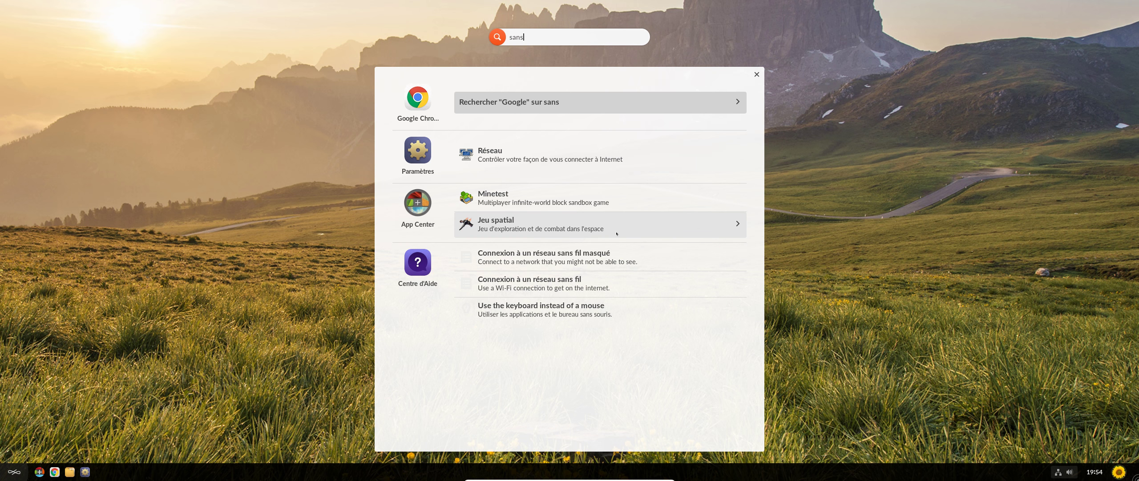
pyautogui.press('BackSpace')
pyautogui.press('BackSpace')
pyautogui.press('BackSpace')
pyautogui.press('BackSpace')
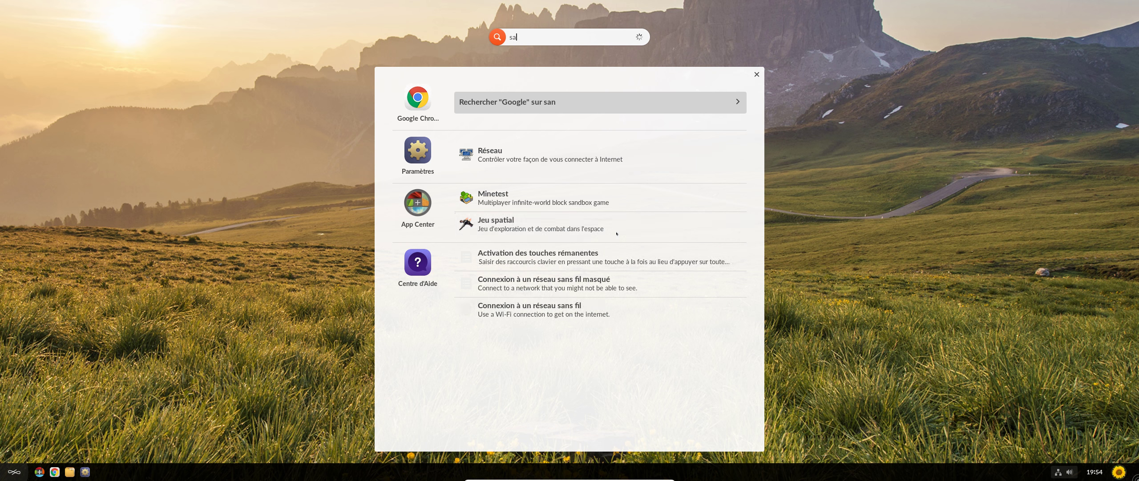
pyautogui.rightClick(497, 97)
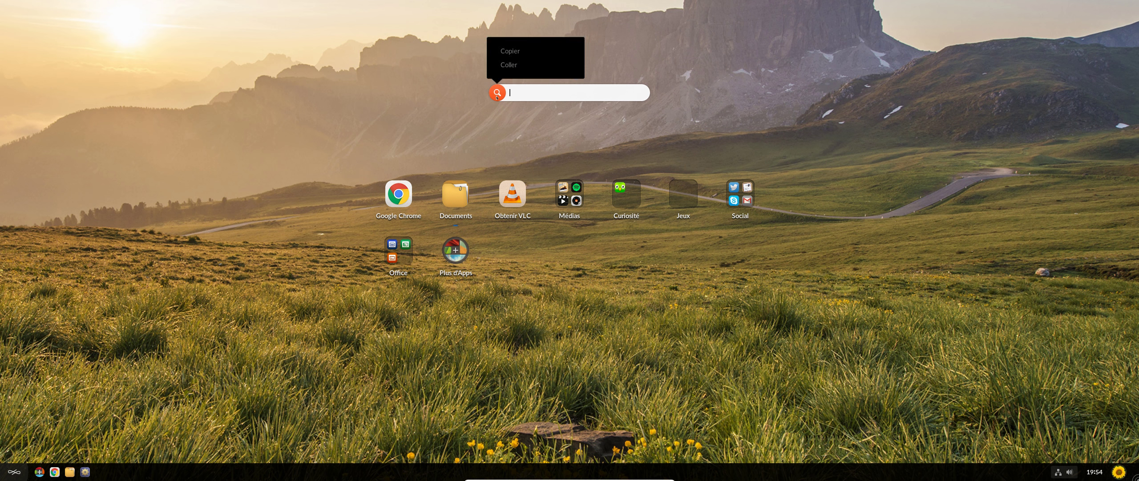
pyautogui.press('Escape')
pyautogui.rightClick(529, 94)
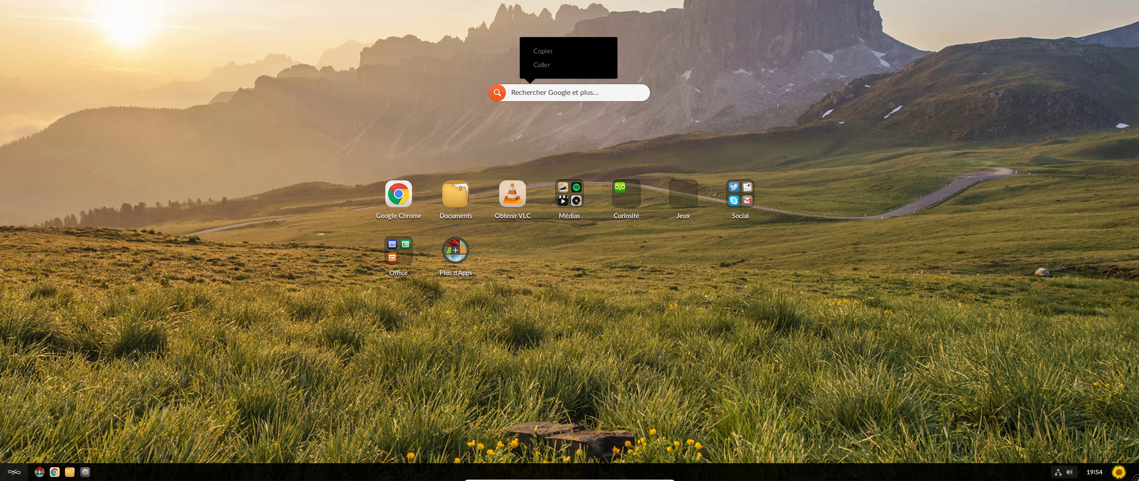
pyautogui.click(867, 270)
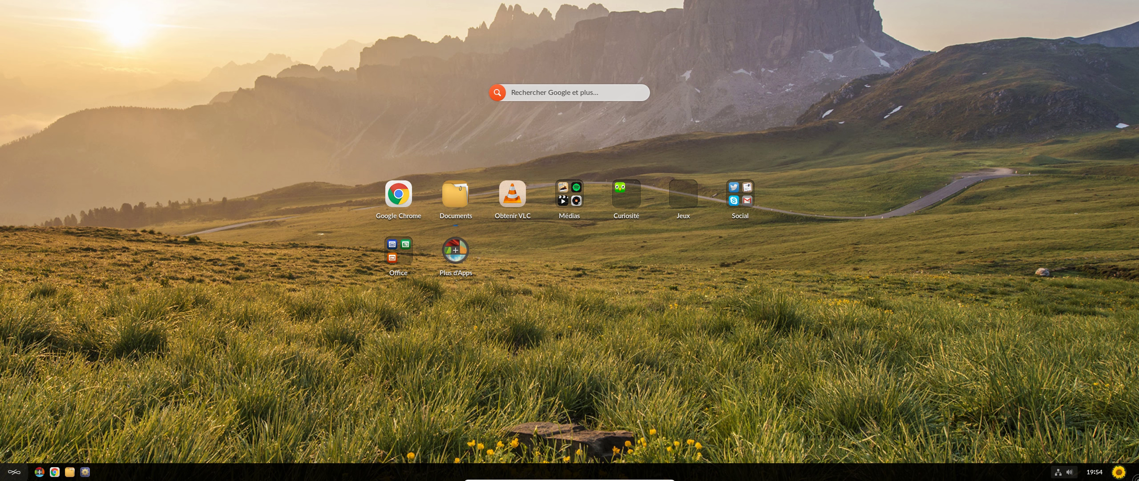
# Step: Enable Documents as a search source in the Rechercher settings, review the other sources, and close the settings
pyautogui.click(83, 475)
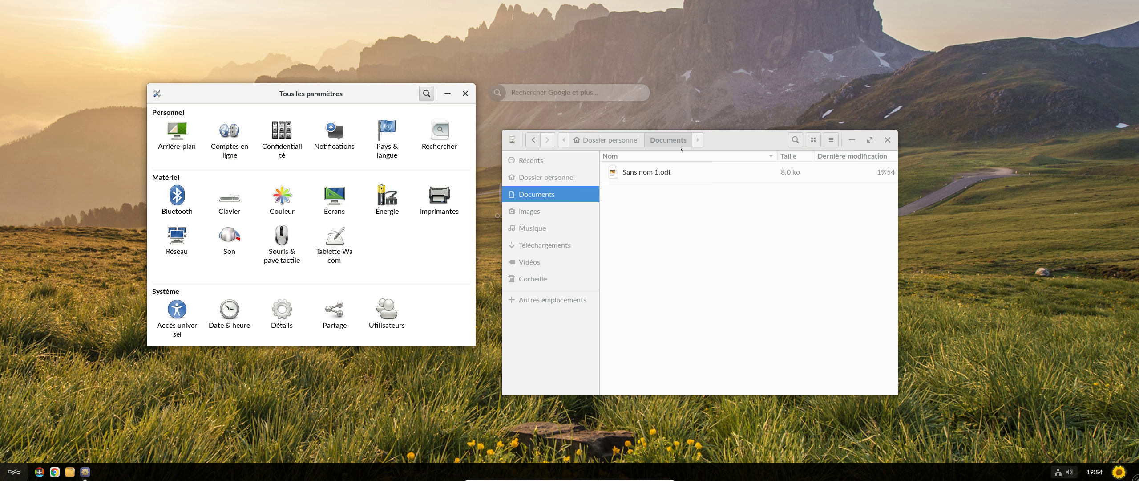
pyautogui.moveTo(364, 99); pyautogui.dragTo(519, 139)
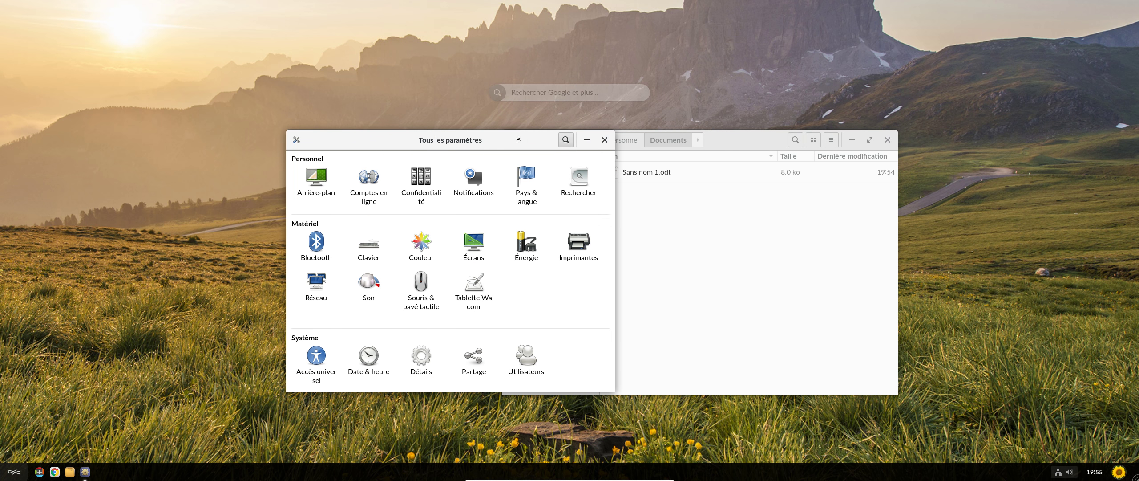
pyautogui.click(578, 180)
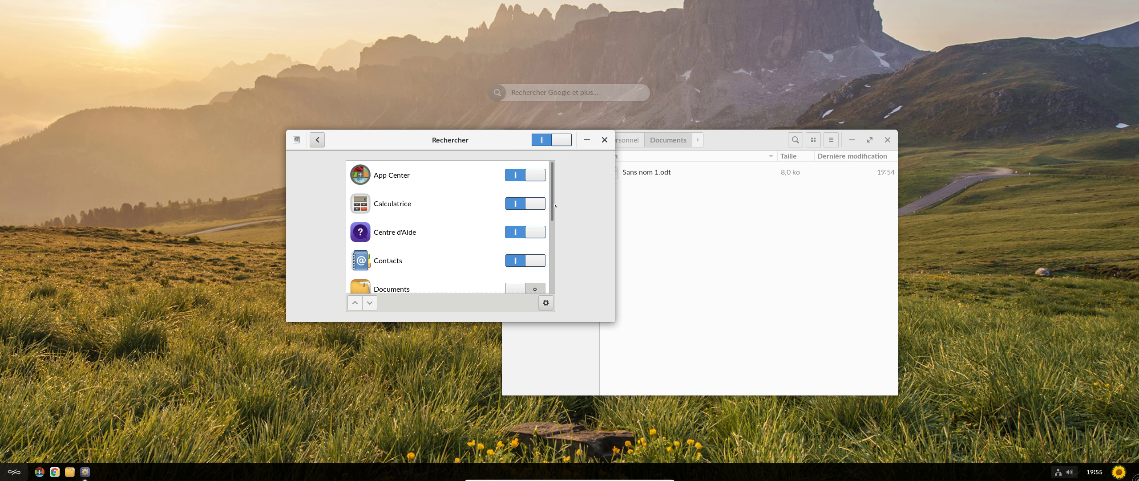
pyautogui.moveTo(553, 204); pyautogui.dragTo(552, 232)
pyautogui.click(544, 227)
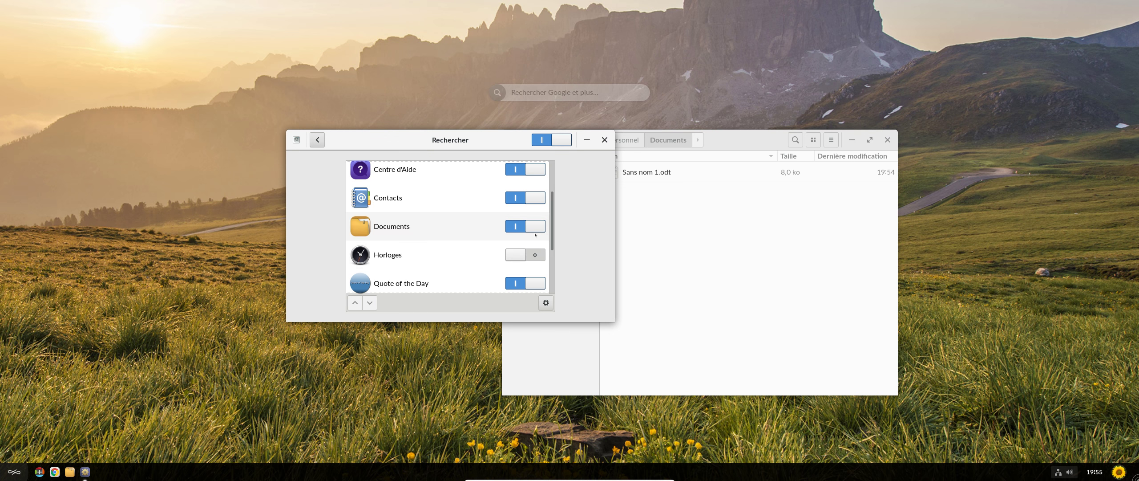
pyautogui.scroll(-3, 550, 229)
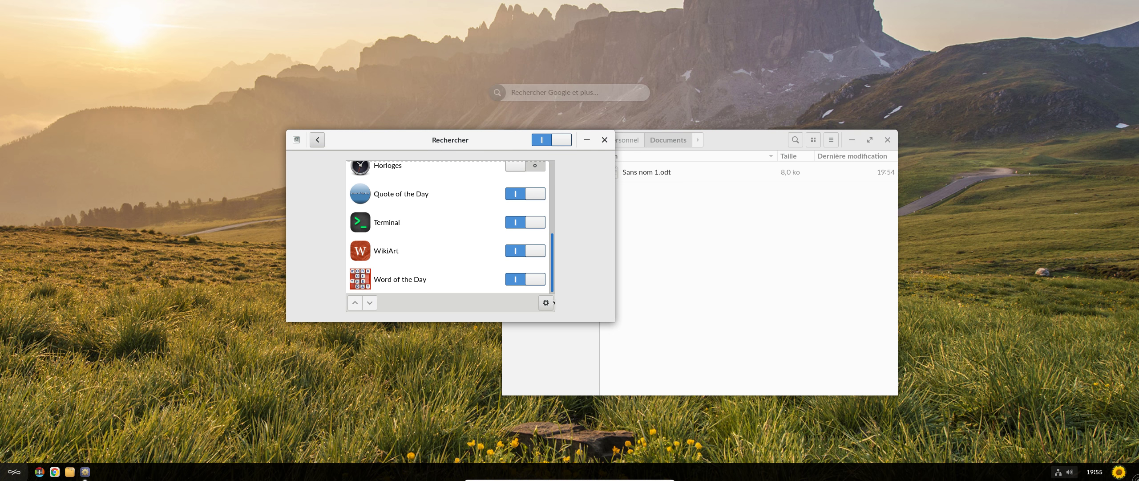
pyautogui.scroll(5, 554, 225)
pyautogui.click(605, 139)
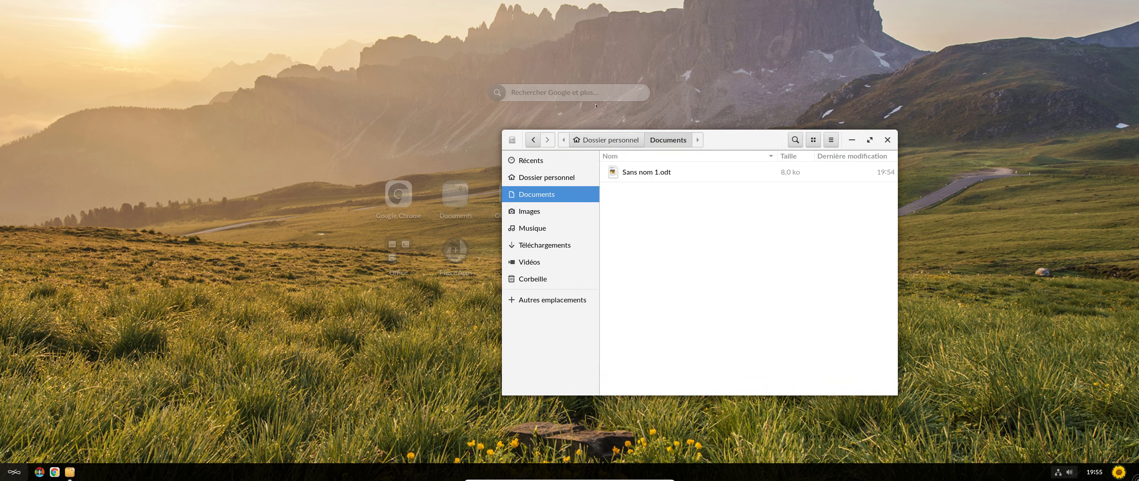
# Step: Search the desktop for "sans" and close the results
pyautogui.click(598, 94)
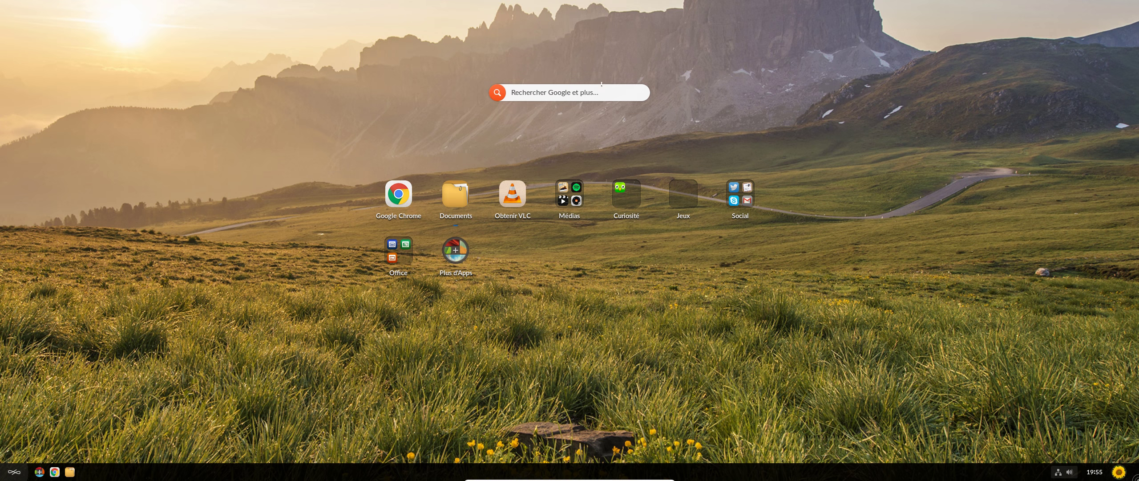
pyautogui.click(602, 92)
pyautogui.write('sans')
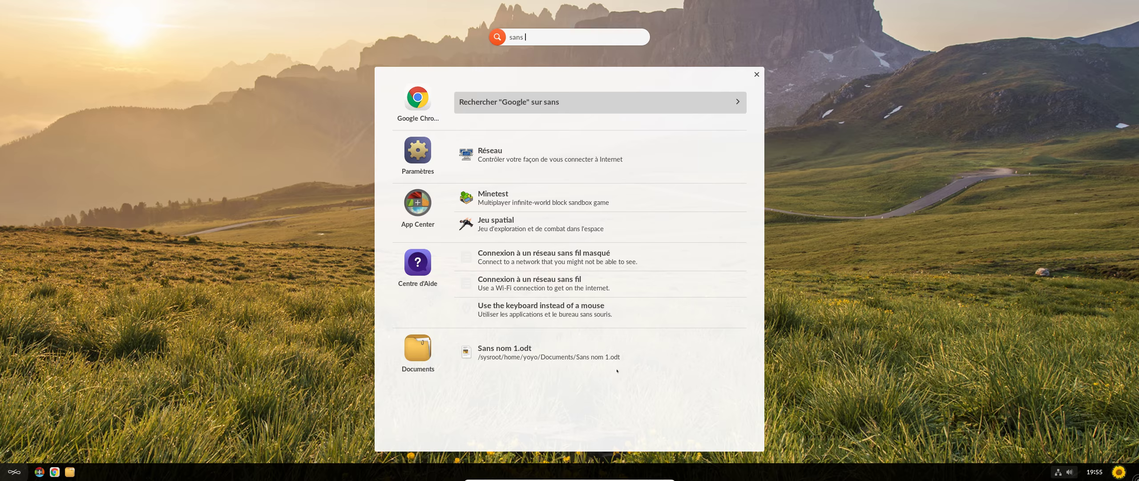
pyautogui.click(63, 383)
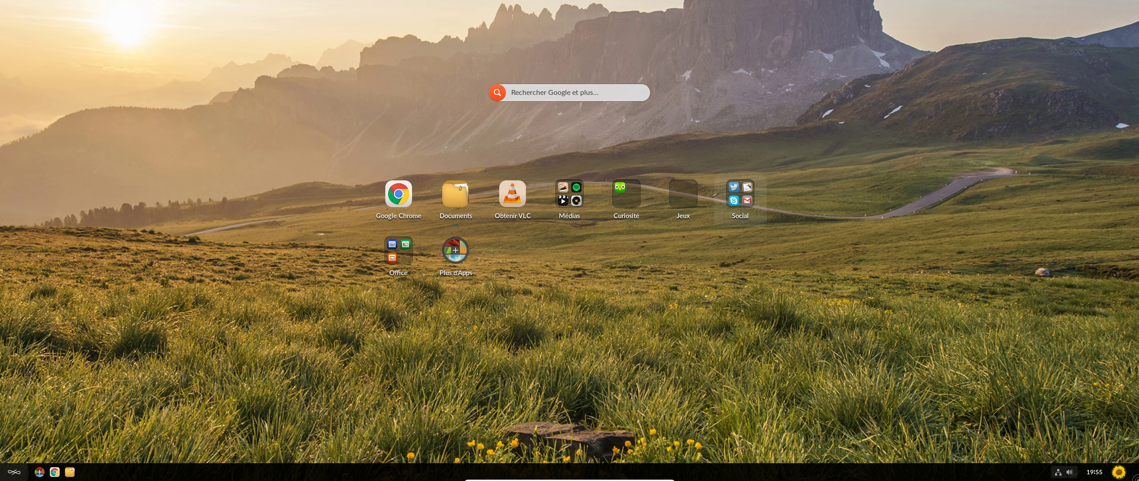
# Step: Bring back the Documents window, view the app store's featured apps, and close the store
pyautogui.click(69, 471)
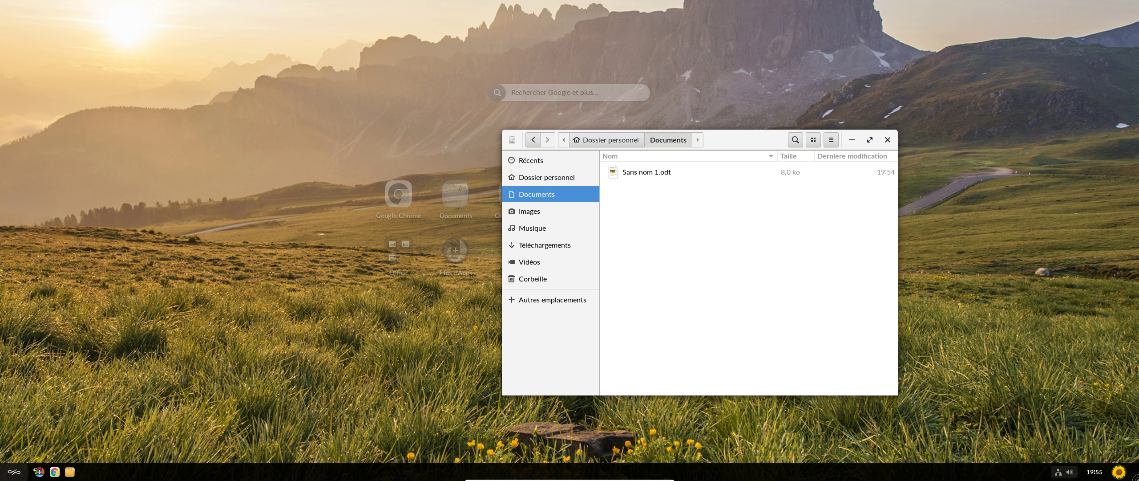
pyautogui.click(39, 471)
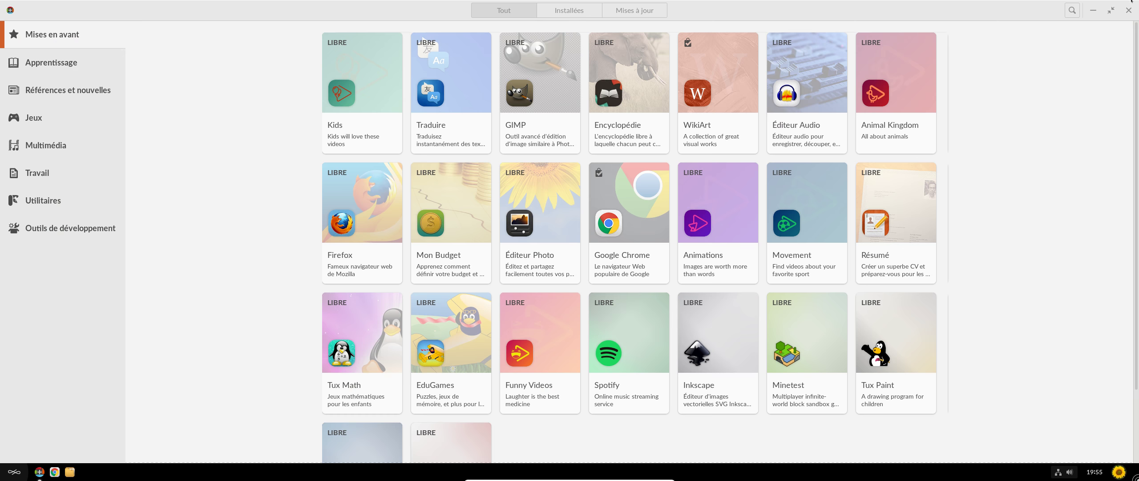
pyautogui.click(1129, 8)
# Step: Set the desktop background to the turquoise lake wallpaper in the Arrière-plan settings and minimize the Documents window
pyautogui.click(1113, 471)
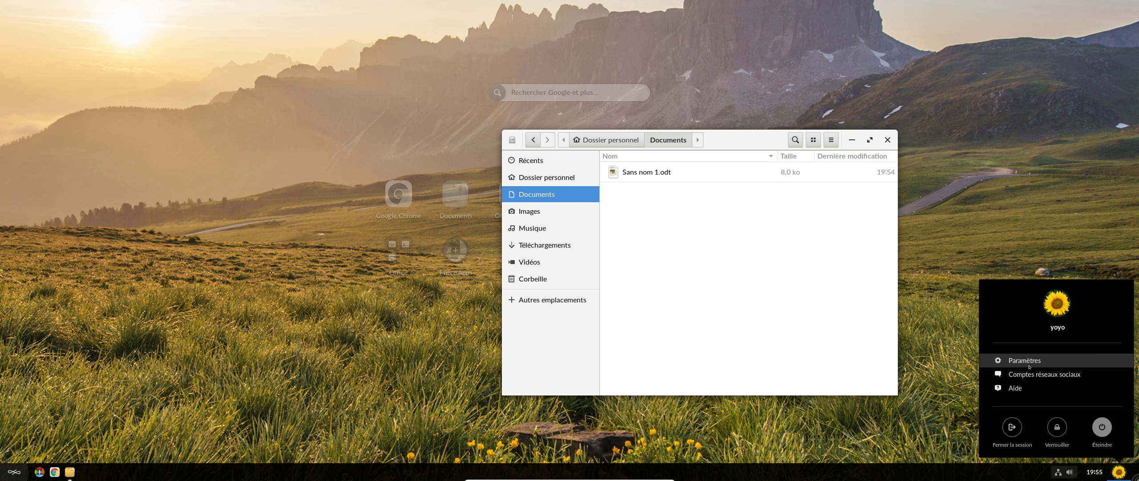
pyautogui.click(1026, 361)
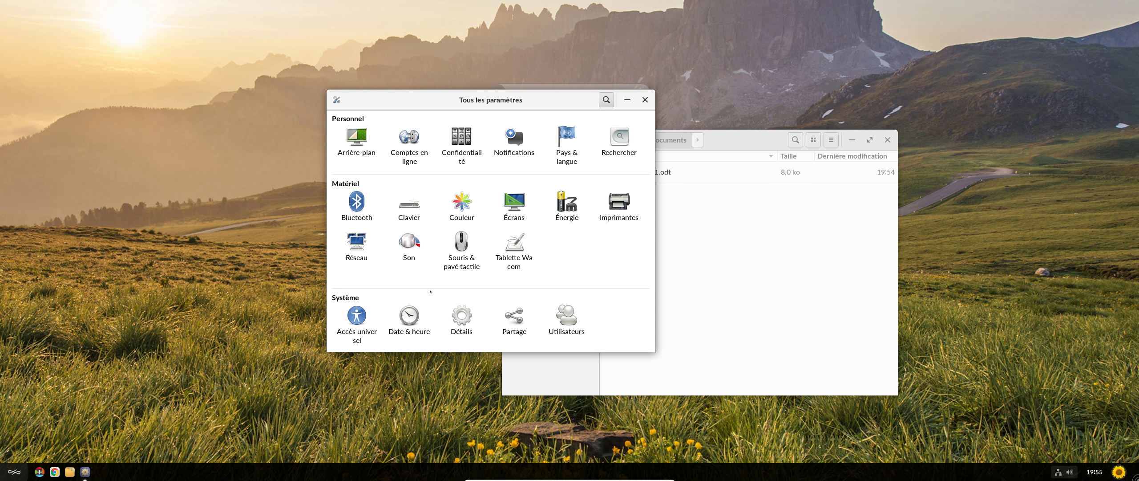
pyautogui.click(356, 141)
pyautogui.click(417, 170)
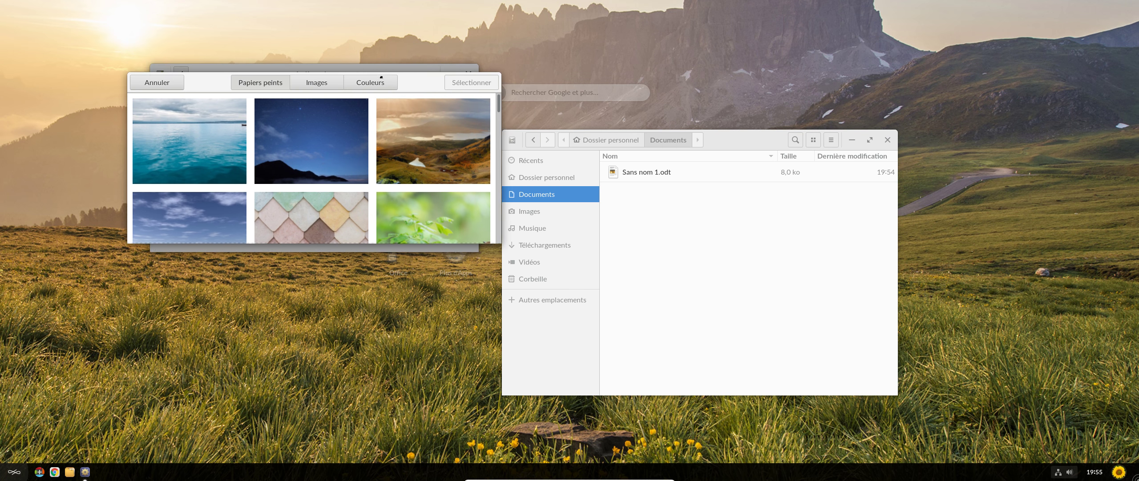
pyautogui.click(852, 140)
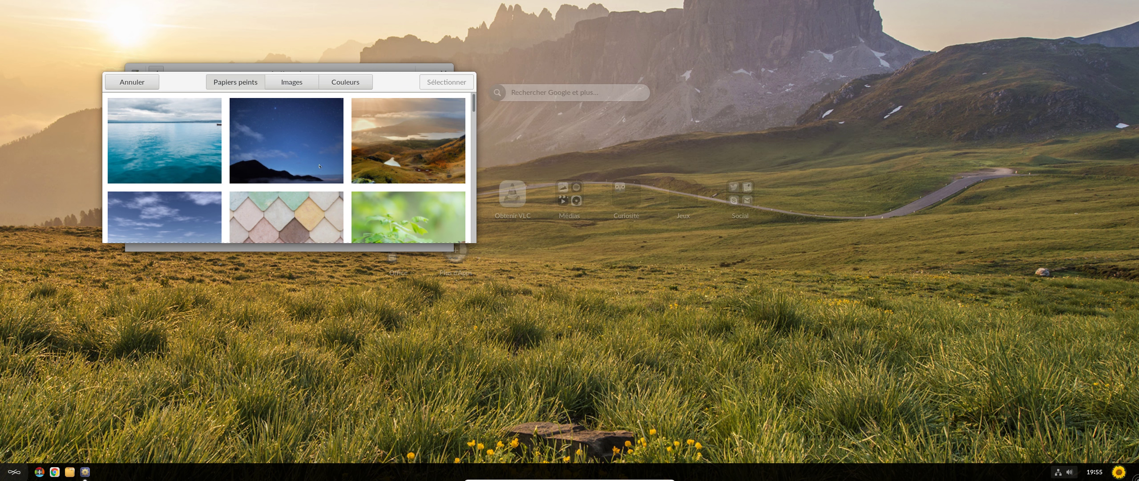
pyautogui.click(192, 142)
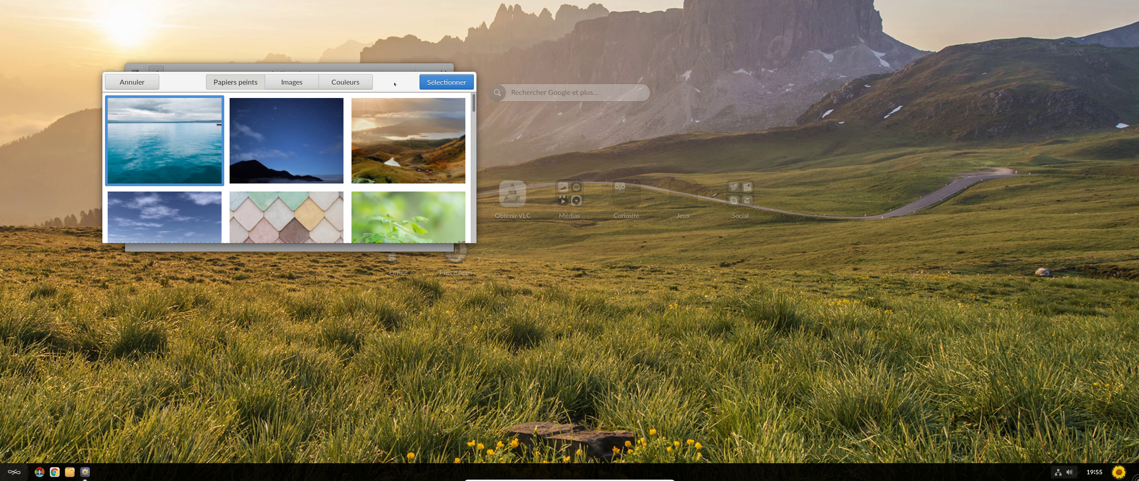
pyautogui.click(446, 82)
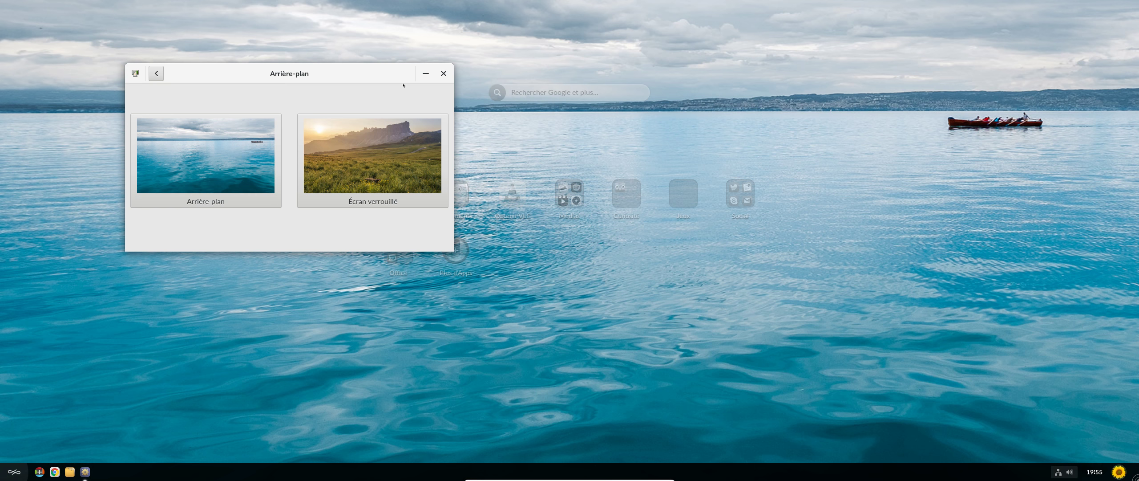
pyautogui.click(363, 173)
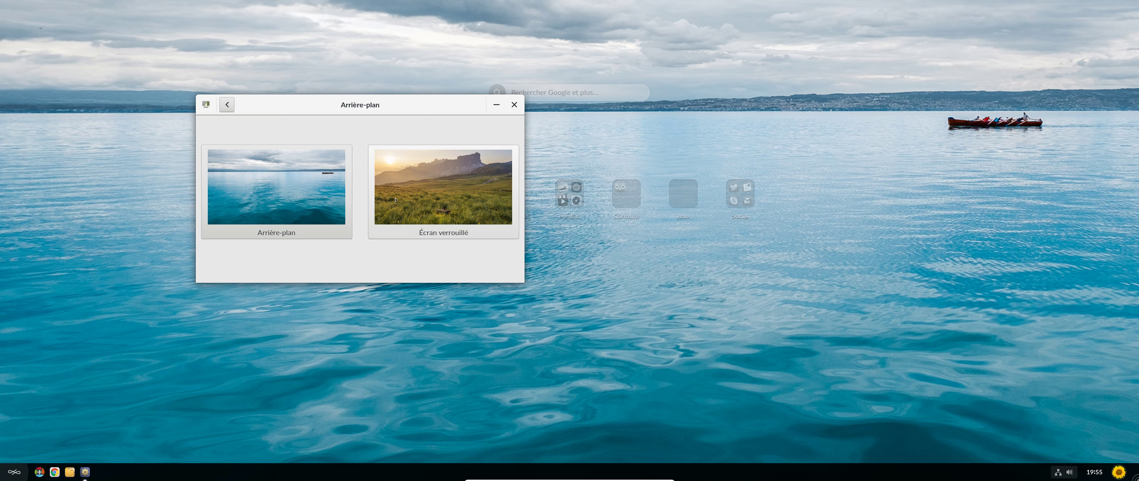
# Step: Browse the available wallpapers and set the desktop background to the orange sunset with the mosque silhouette
pyautogui.click(285, 191)
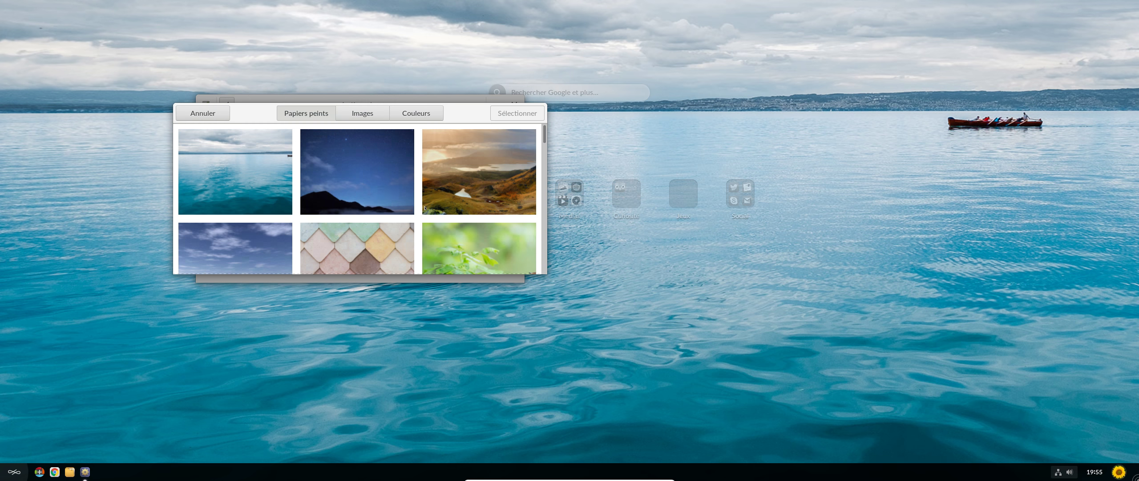
pyautogui.scroll(-5, 425, 207)
pyautogui.scroll(-10, 425, 208)
pyautogui.scroll(-10, 429, 207)
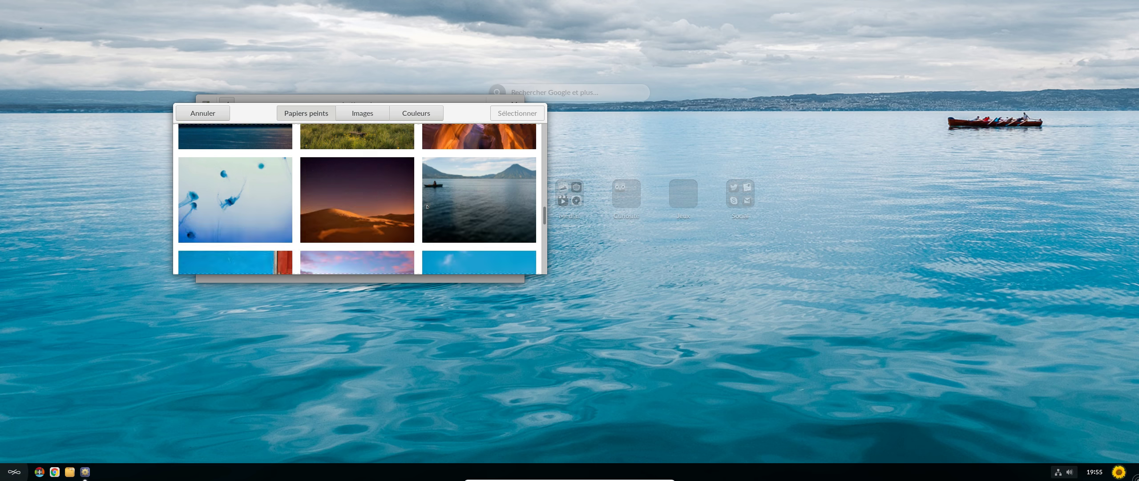
pyautogui.scroll(2, 202, 184)
pyautogui.scroll(-8, 418, 216)
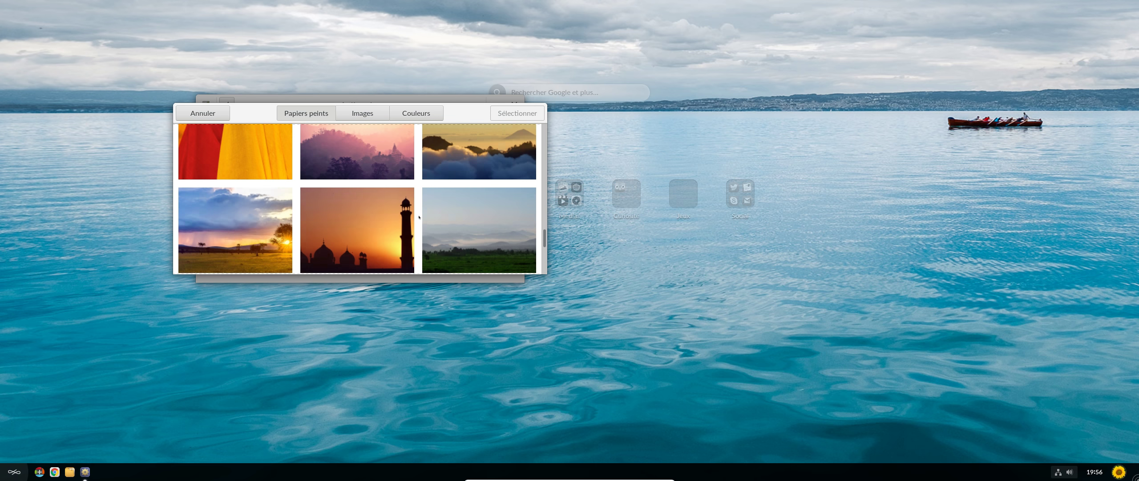
pyautogui.scroll(-5, 419, 217)
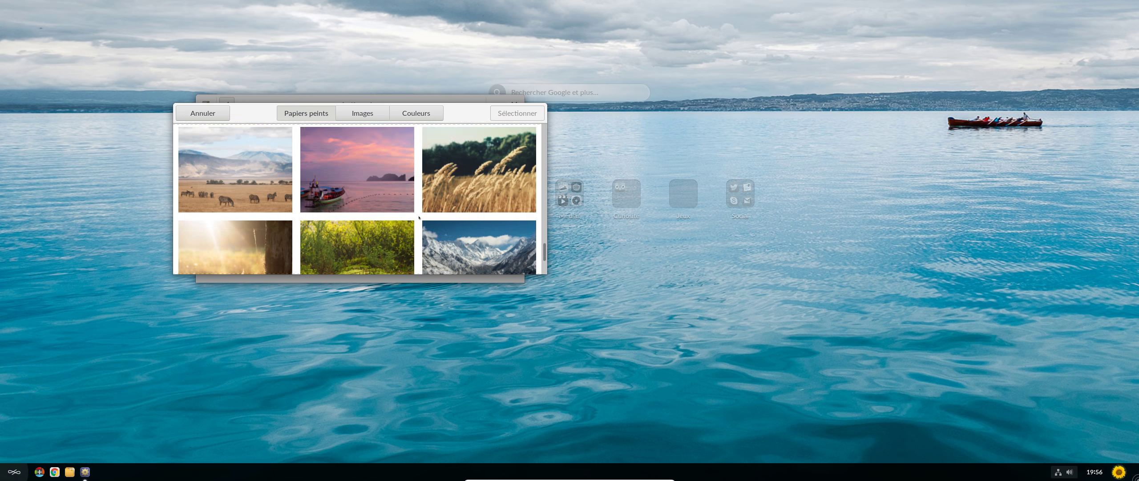
pyautogui.scroll(-4, 419, 217)
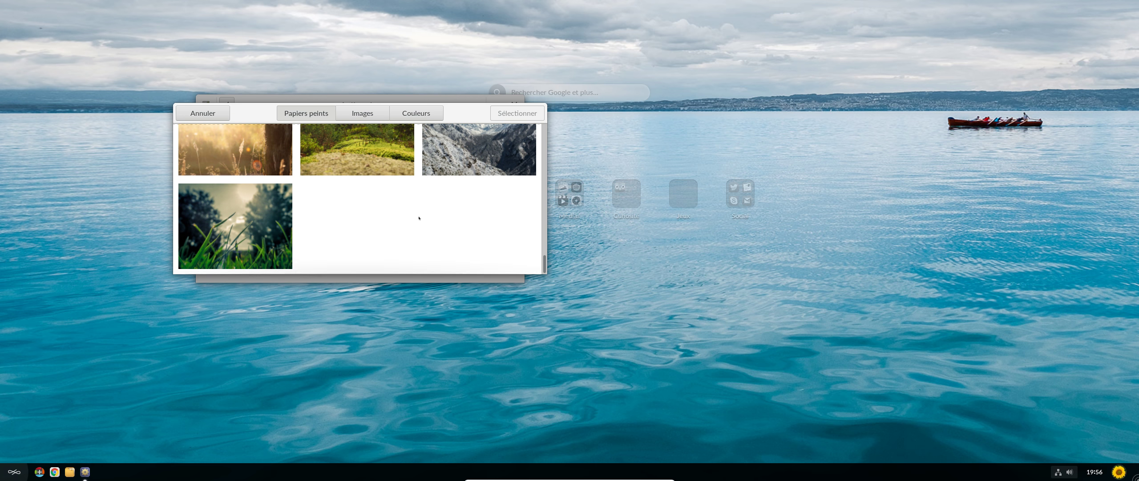
pyautogui.scroll(6, 467, 228)
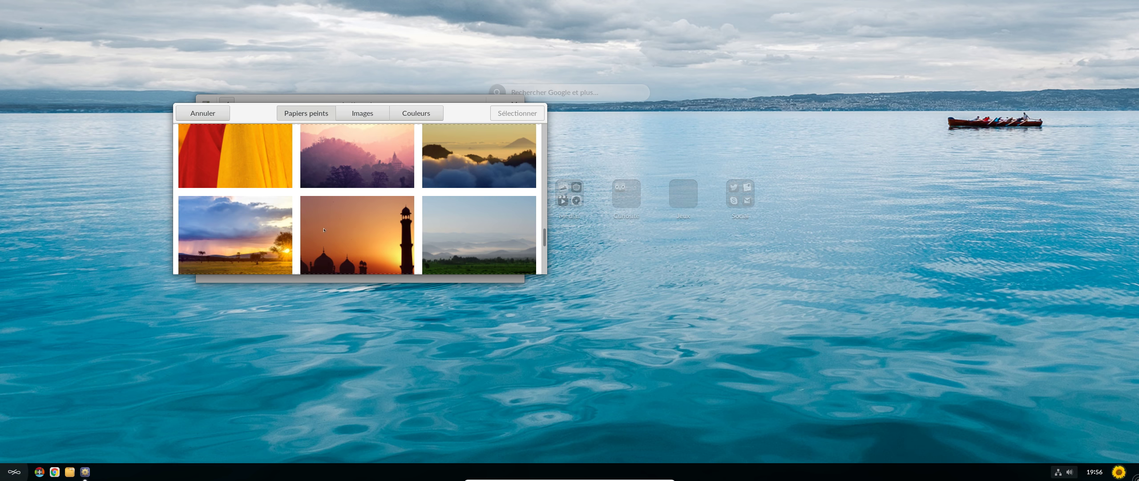
pyautogui.click(270, 244)
pyautogui.click(379, 190)
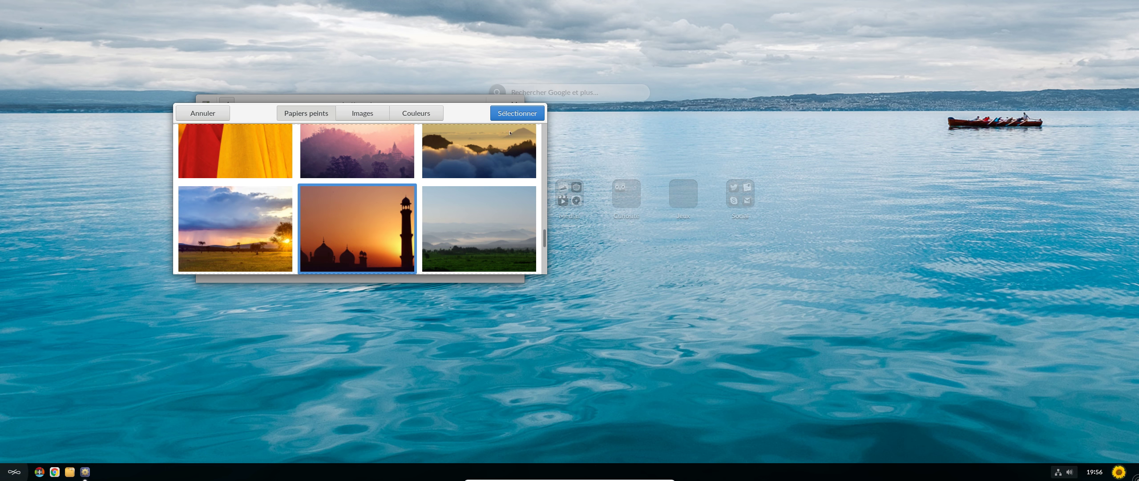
pyautogui.click(517, 113)
pyautogui.moveTo(461, 105); pyautogui.dragTo(379, 83)
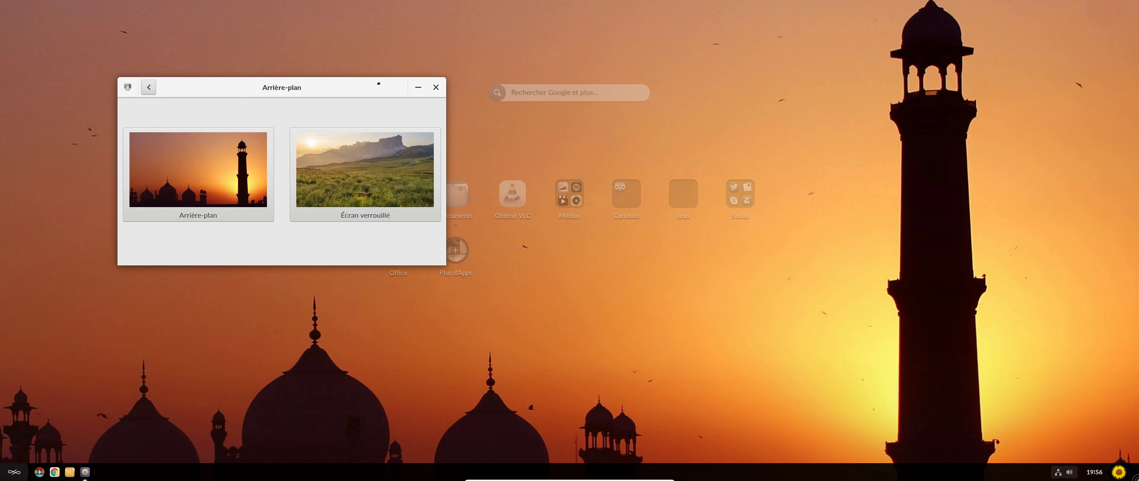
# Step: Try the starry night sky wallpaper and the golden highland hills wallpaper as the desktop background
pyautogui.click(248, 190)
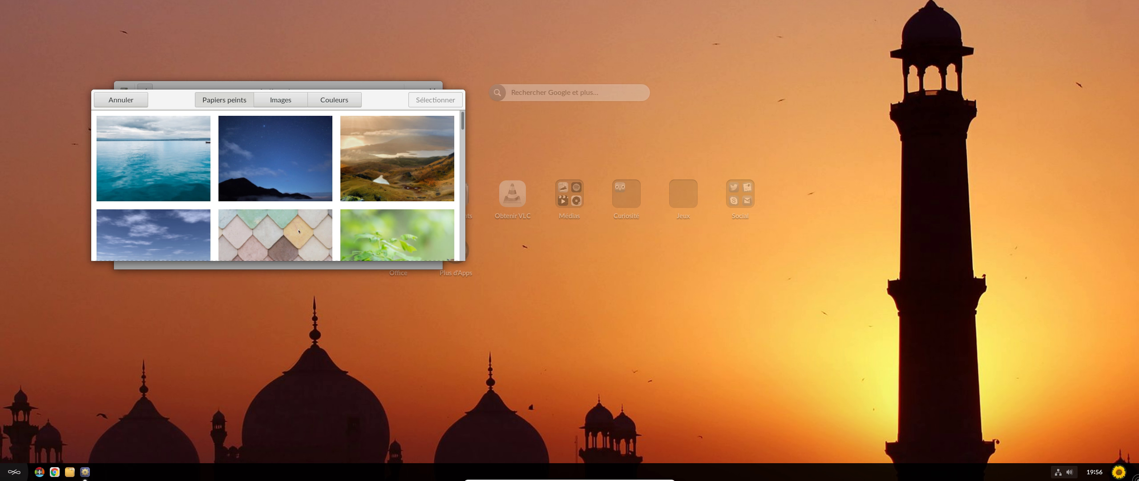
pyautogui.click(281, 177)
pyautogui.click(435, 104)
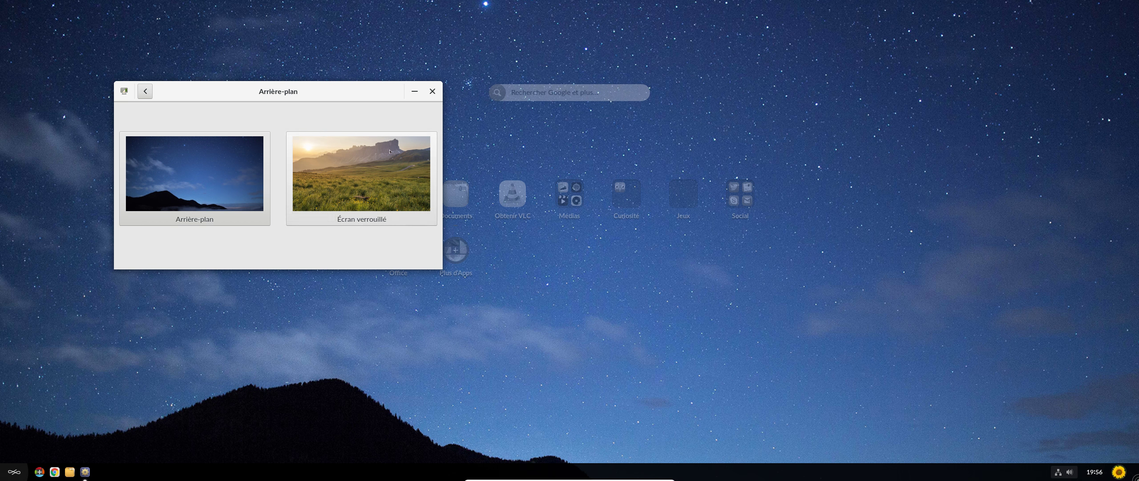
pyautogui.click(320, 169)
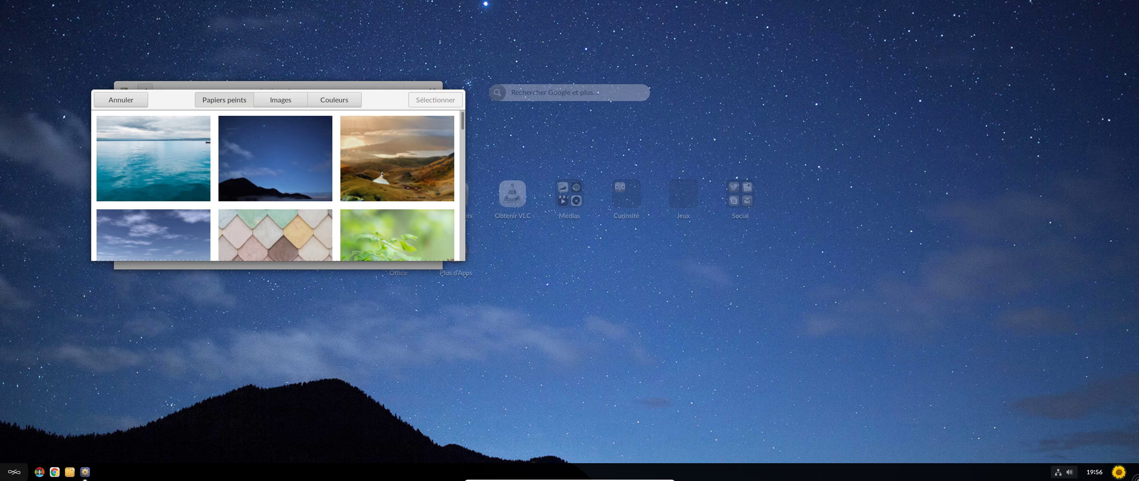
pyautogui.doubleClick(383, 173)
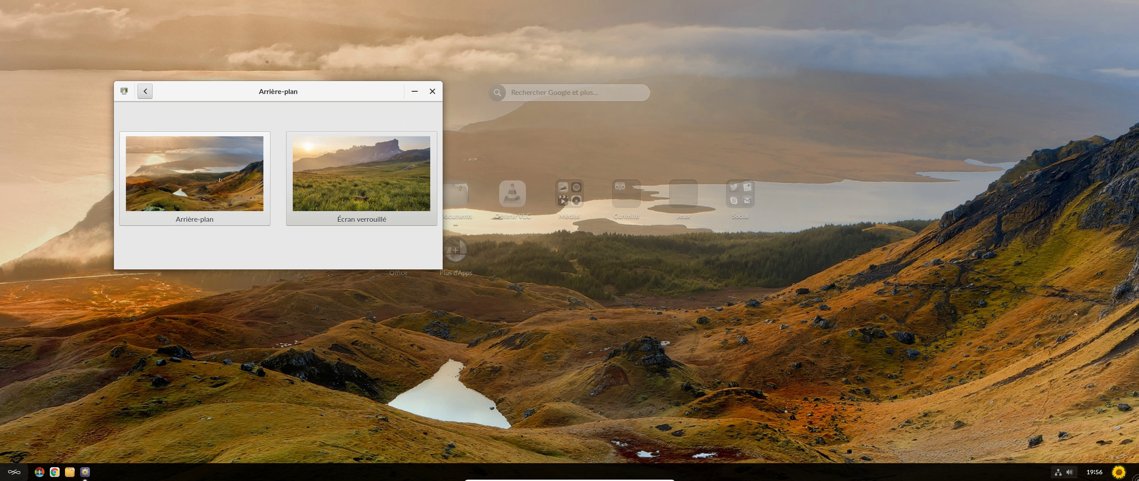
# Step: Set the desktop background to the wallpaper showing a bright sun in a blue sky above a rocky coast
pyautogui.click(376, 203)
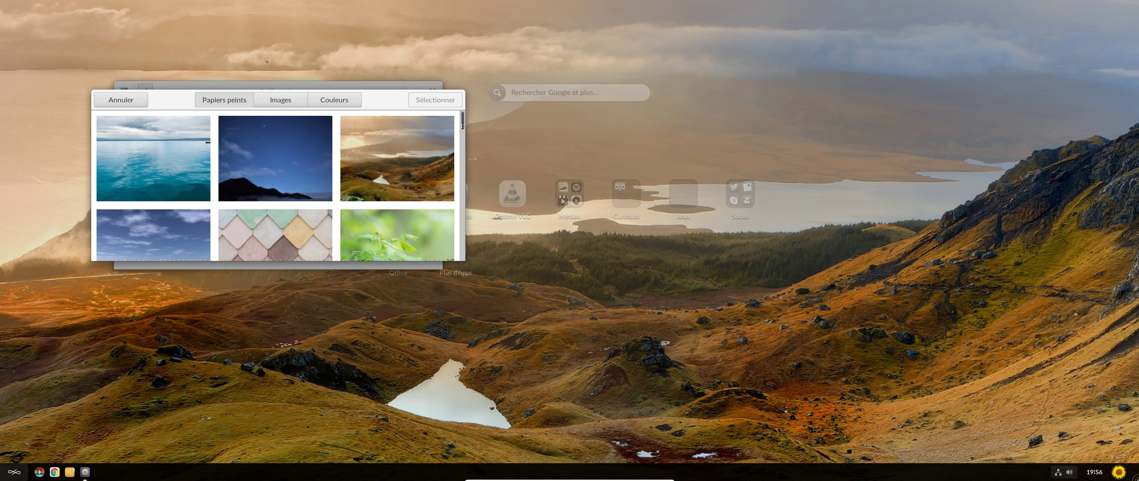
pyautogui.scroll(-4, 463, 142)
pyautogui.scroll(-3, 462, 147)
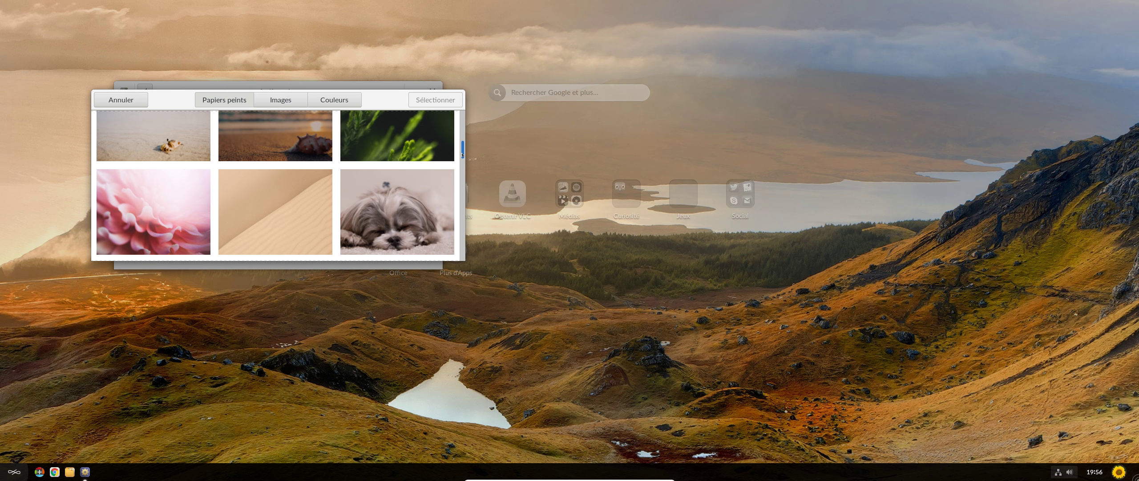
pyautogui.moveTo(463, 155); pyautogui.dragTo(462, 174)
pyautogui.click(275, 186)
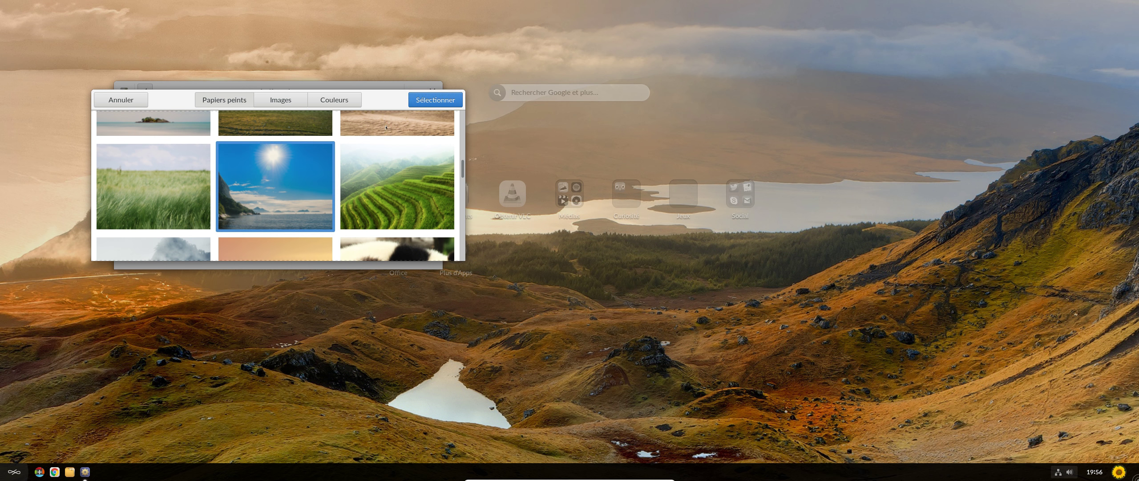
pyautogui.click(434, 100)
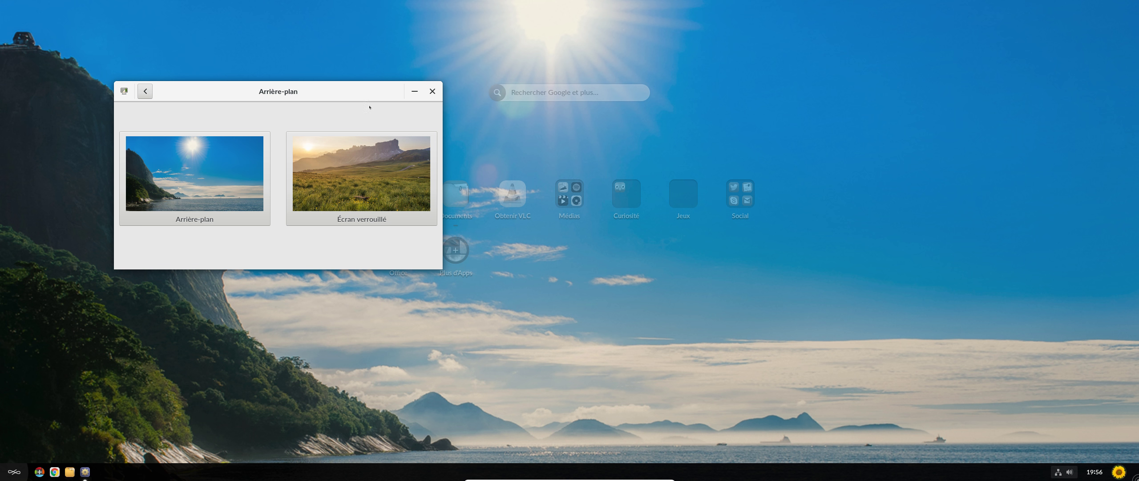
# Step: View the Images and Couleurs background choices, cancel the selection and quit the settings
pyautogui.click(357, 162)
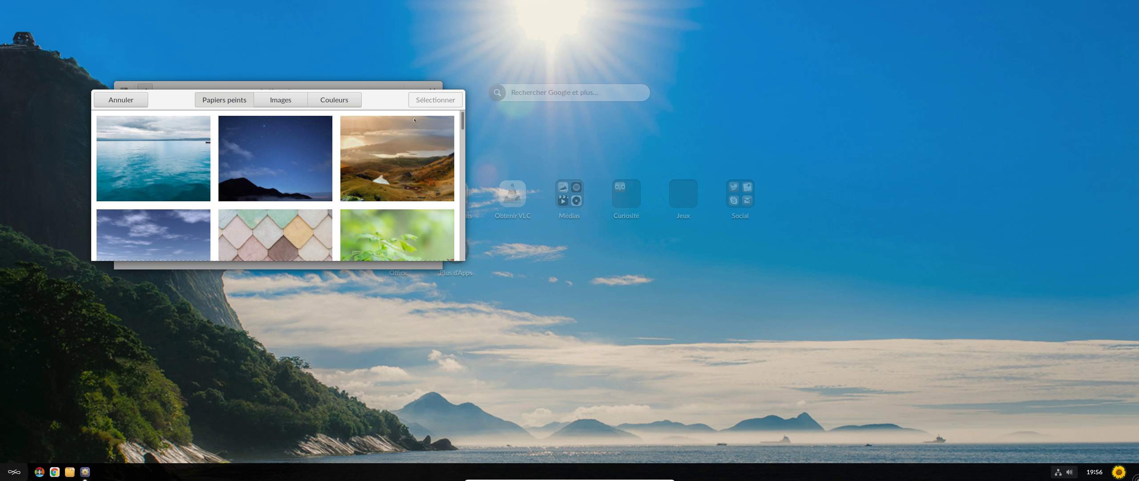
pyautogui.click(281, 100)
pyautogui.click(327, 101)
pyautogui.click(129, 95)
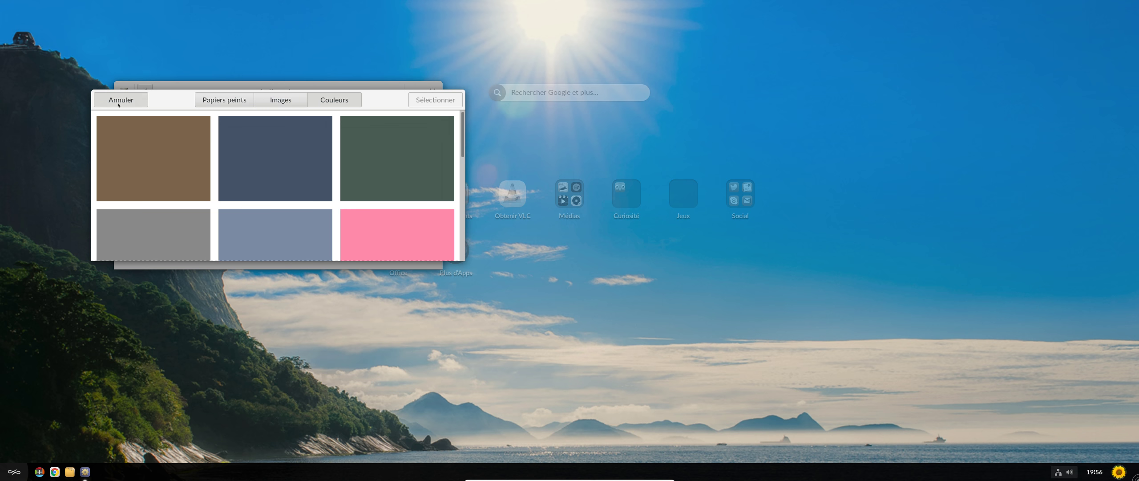
pyautogui.click(125, 93)
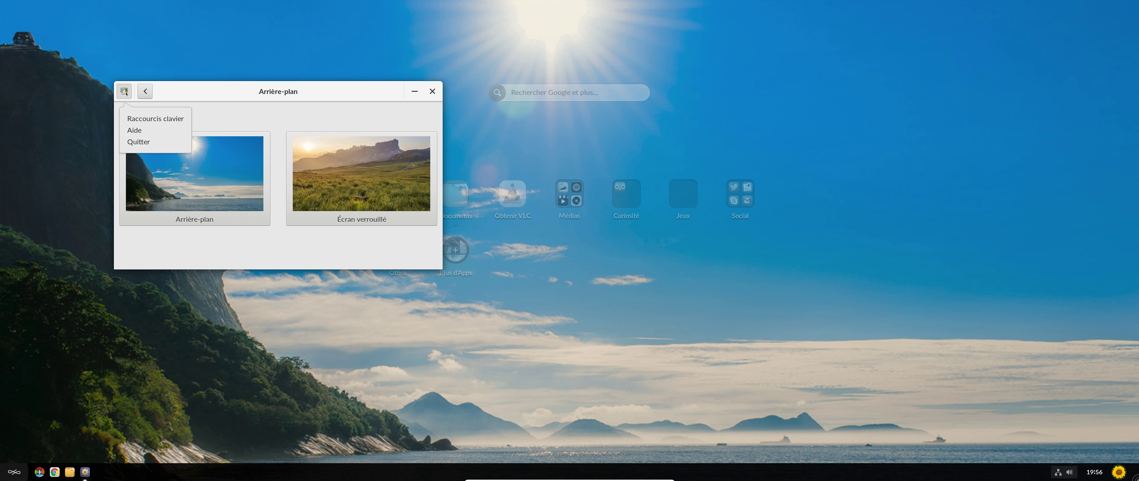
pyautogui.click(142, 143)
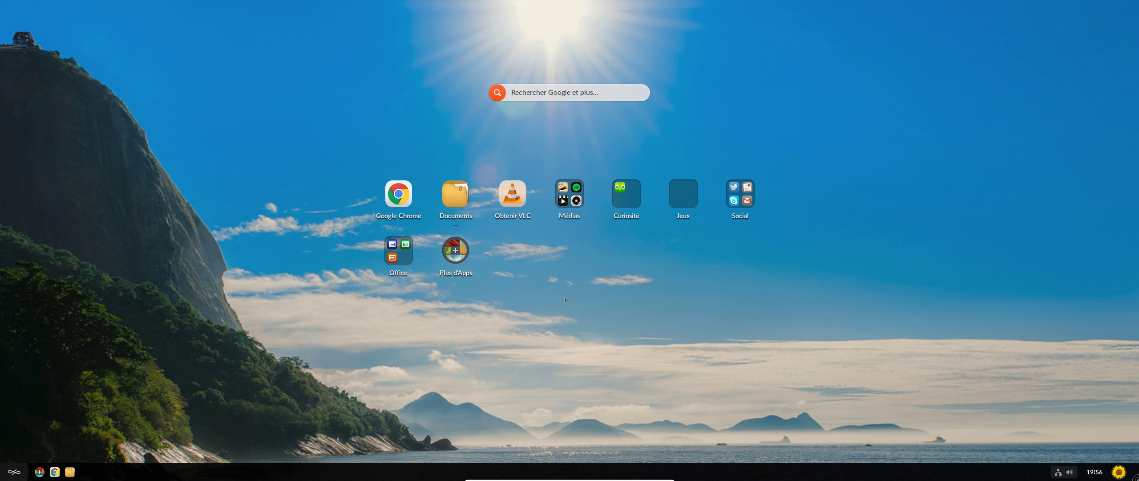
# Step: Add the suggested CNN website to the desktop, and view its page before returning to the desktop
pyautogui.rightClick(183, 163)
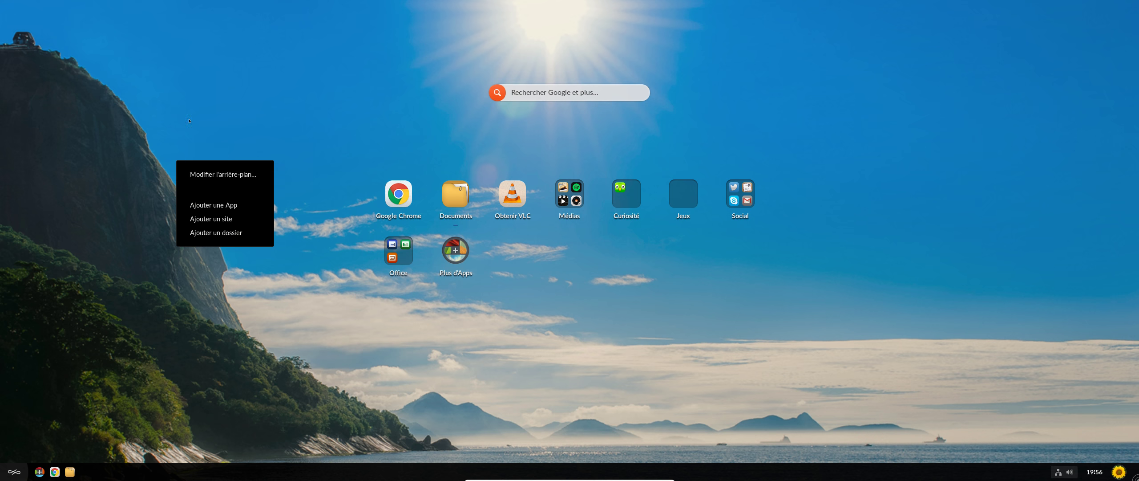
pyautogui.click(222, 221)
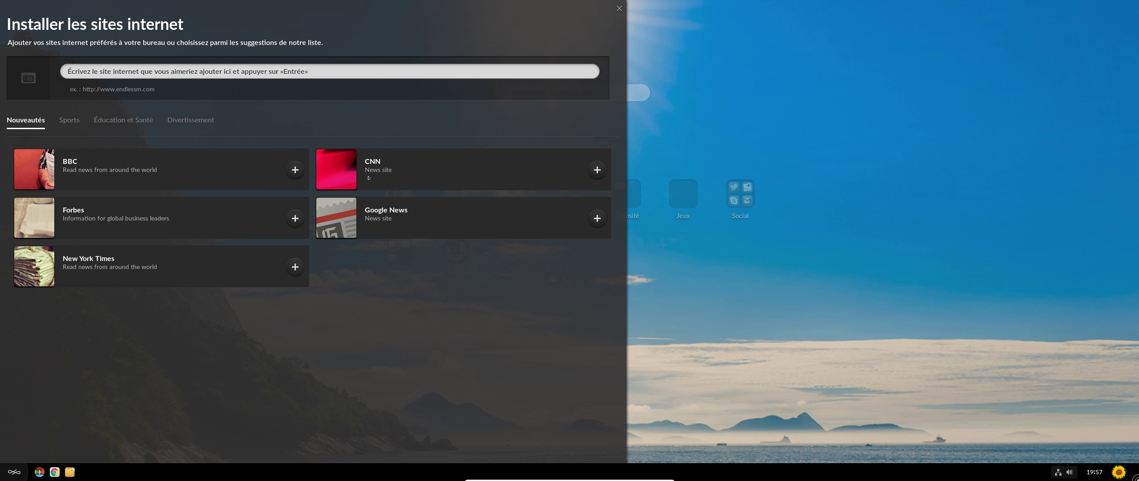
pyautogui.click(597, 170)
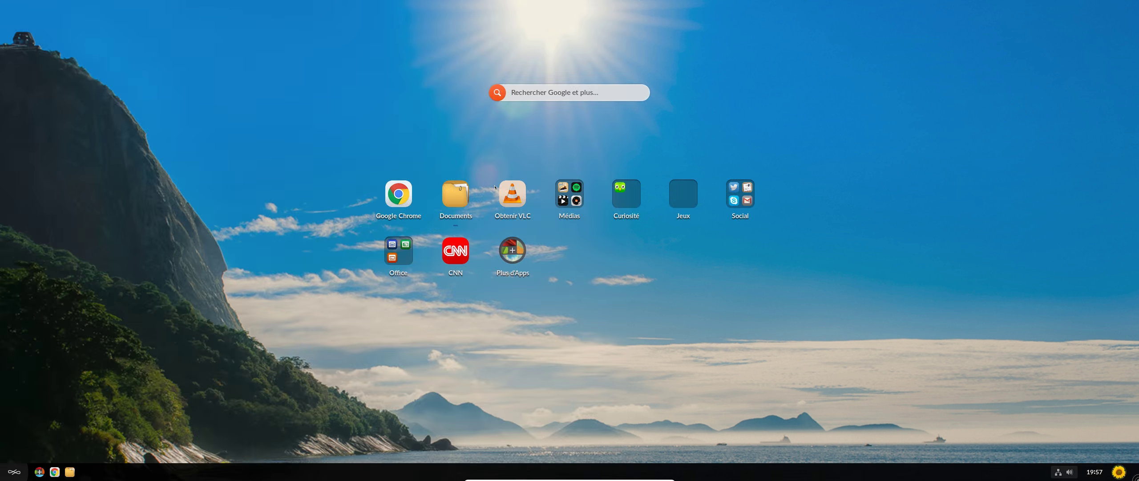
pyautogui.click(456, 250)
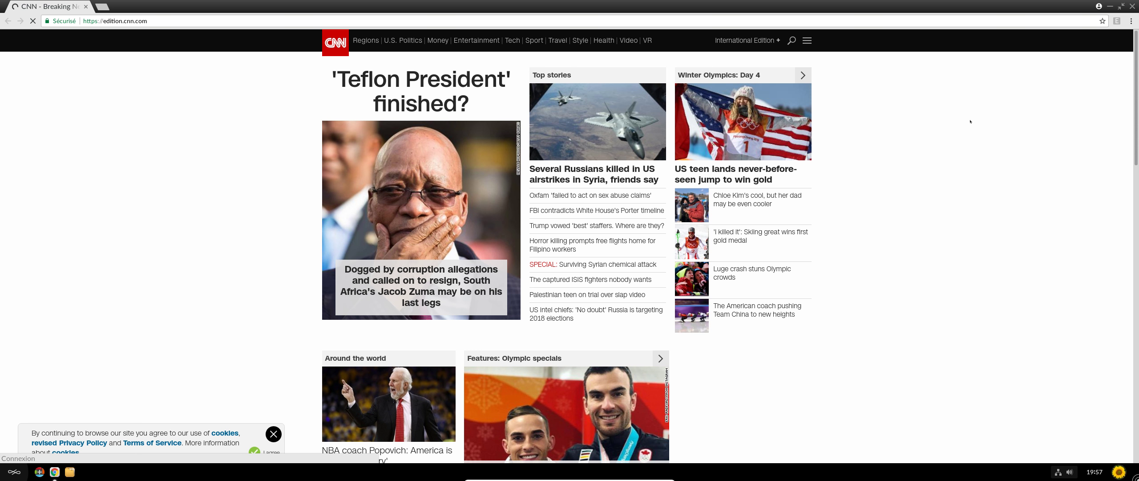
pyautogui.press('super')
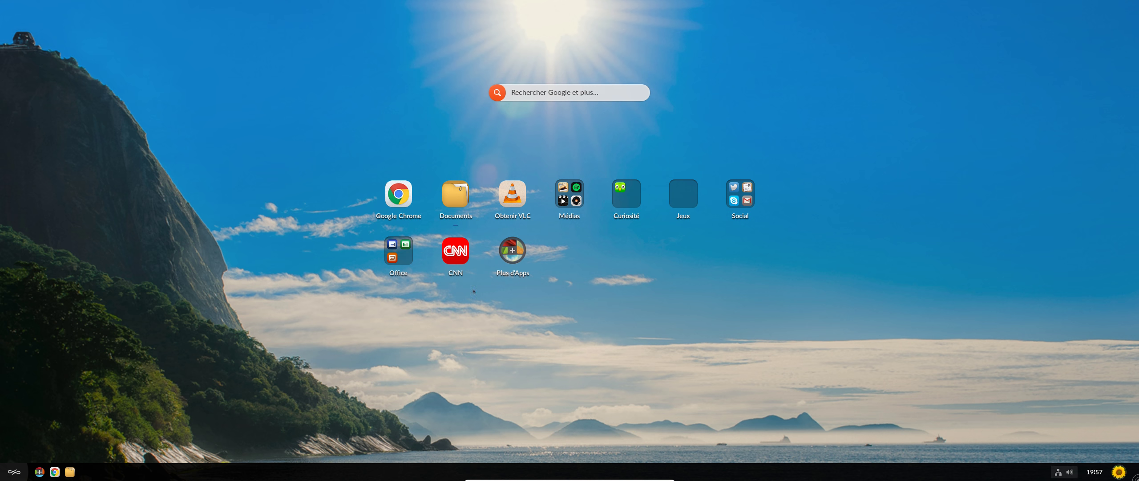
# Step: Launch the Terminal by searching the desktop for "term", and pin it to the taskbar
pyautogui.click(550, 92)
pyautogui.write('term')
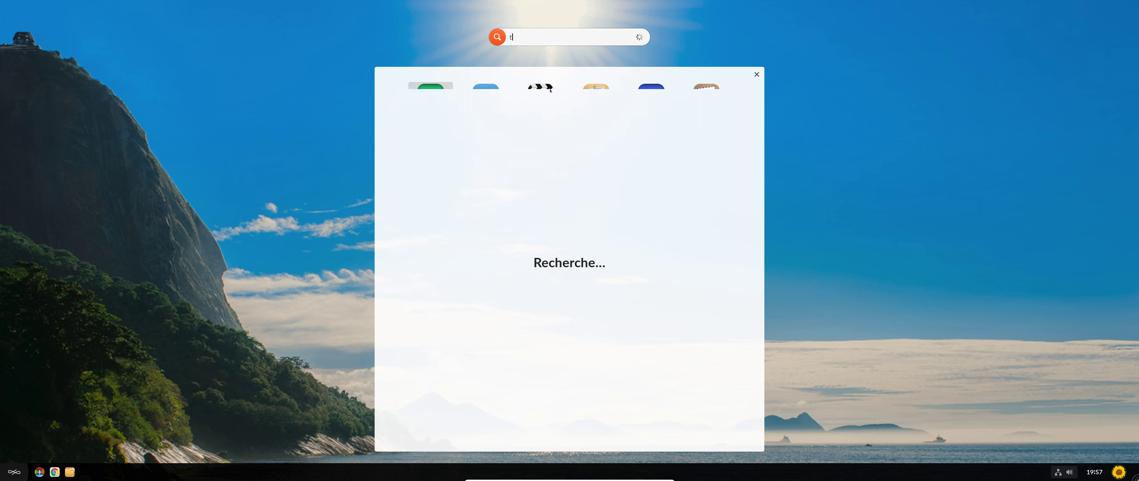
pyautogui.click(575, 103)
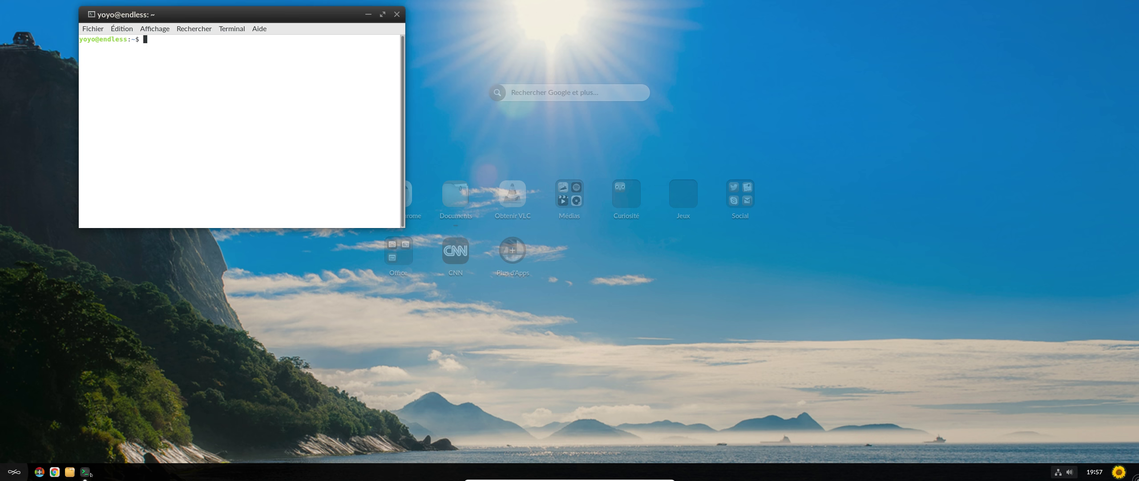
pyautogui.rightClick(89, 470)
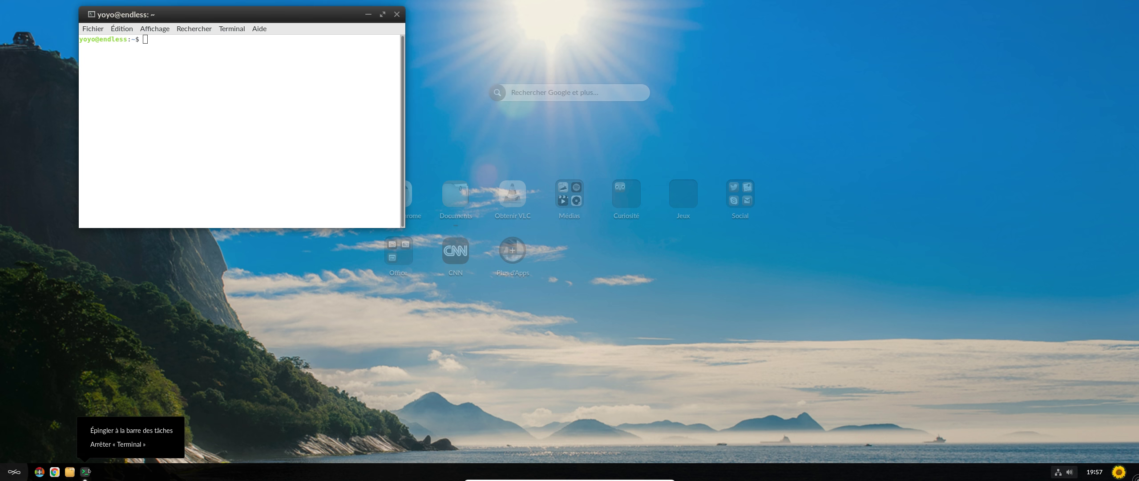
pyautogui.click(148, 431)
pyautogui.moveTo(257, 56); pyautogui.dragTo(803, 152)
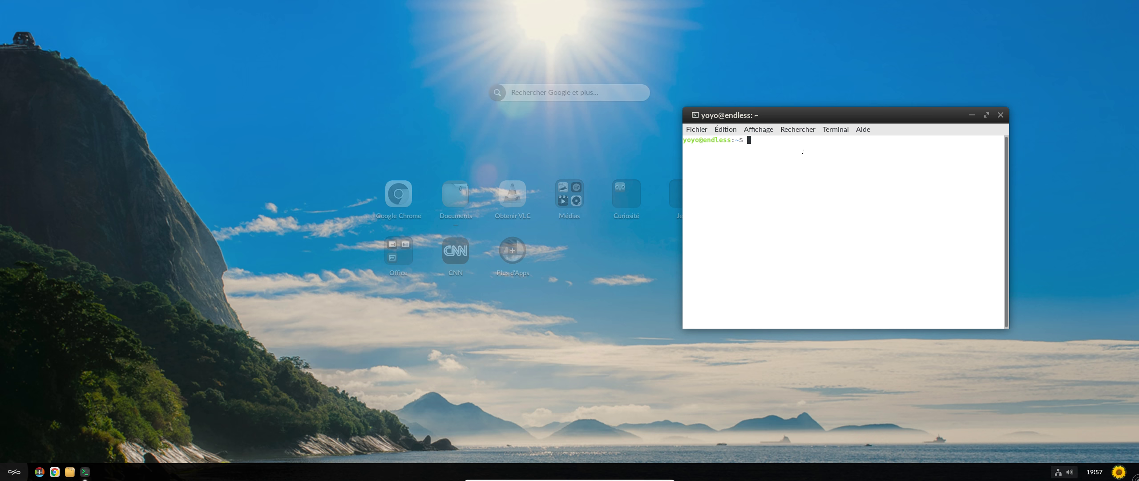
# Step: Start a root shell with "sudo -s" and run "apt-get update" to refresh the package lists
pyautogui.write('sudo -s')
pyautogui.press('Return')
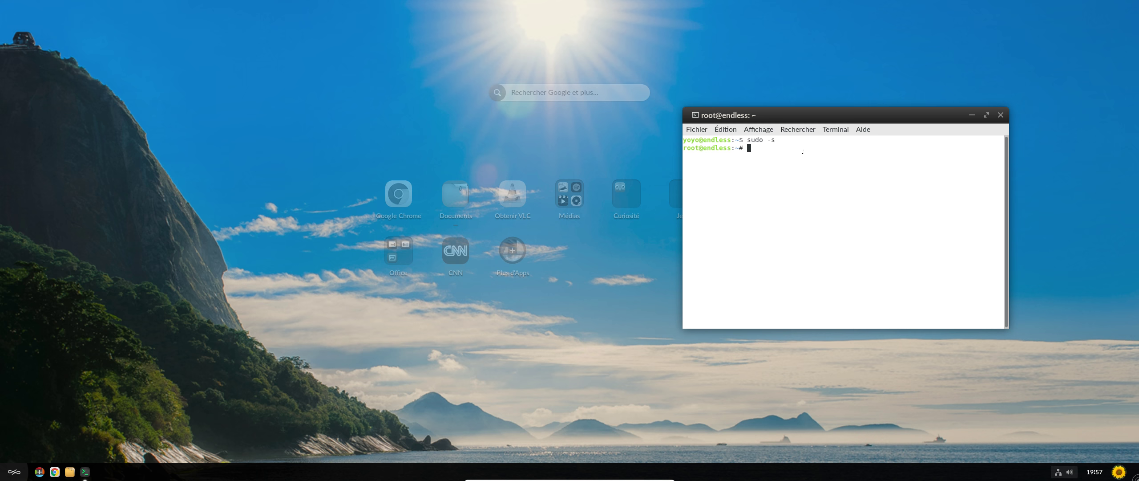
pyautogui.write('apt-get update')
pyautogui.press('Return')
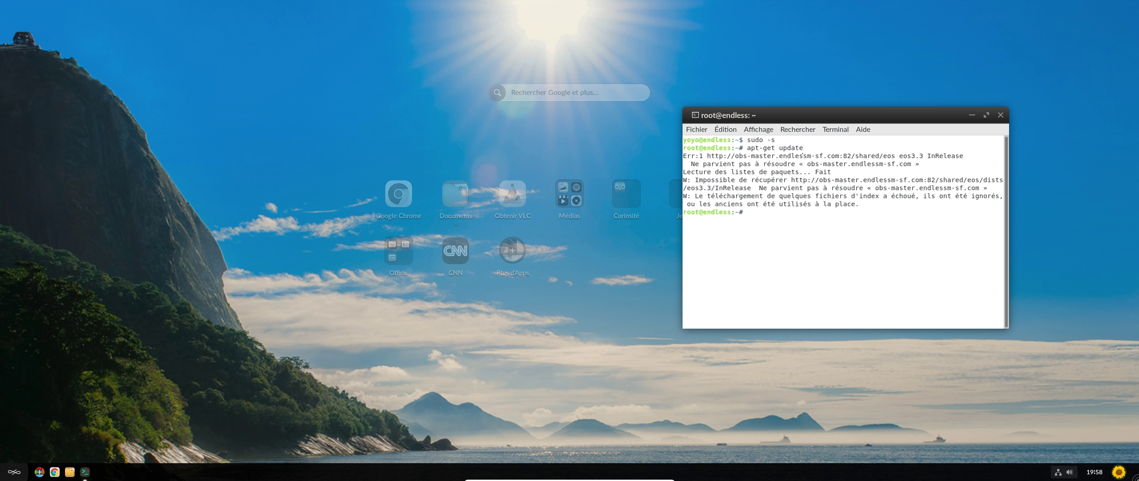
# Step: Inspect the package sources in /etc/apt/sources.list with nano and exit the editor without changes
pyautogui.write('nano /etc/apt/sources.list')
pyautogui.press('Return')
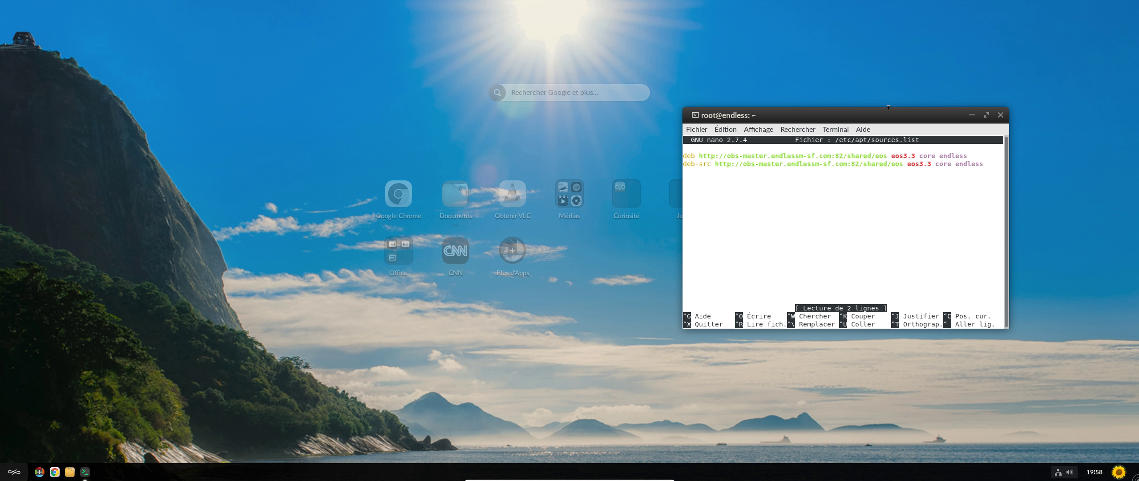
pyautogui.moveTo(697, 176); pyautogui.dragTo(403, 179)
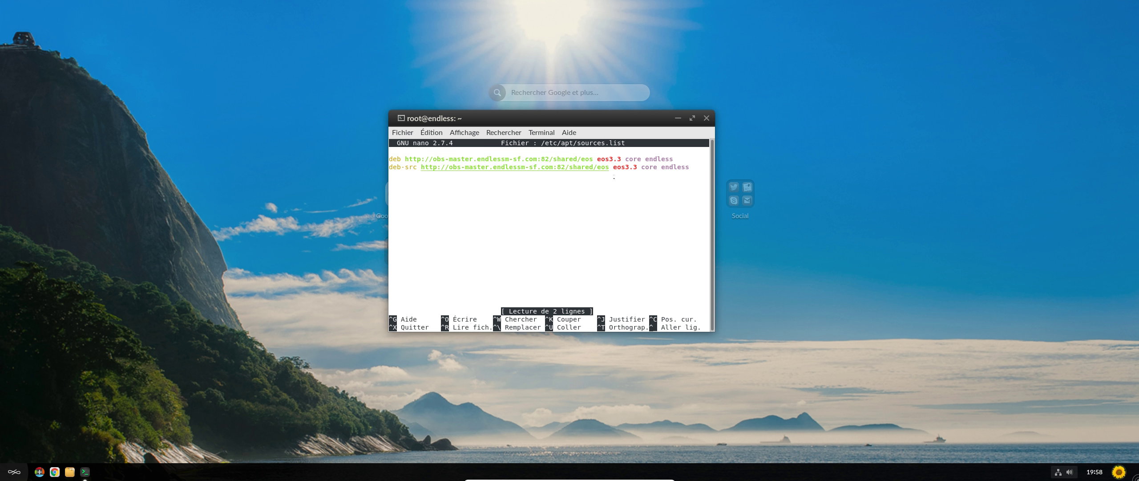
pyautogui.hotkey('ctrl', 'x')
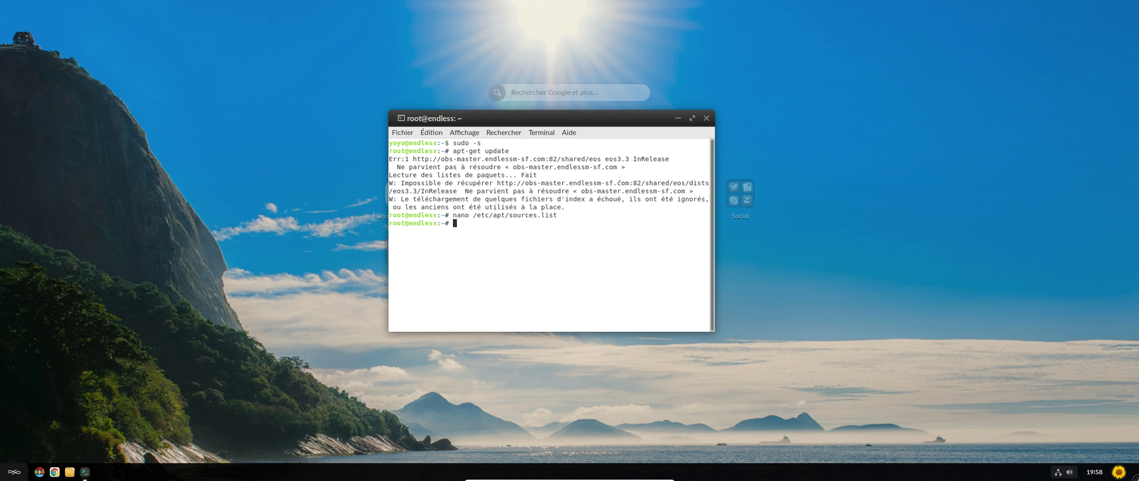
pyautogui.moveTo(621, 117); pyautogui.dragTo(461, 98)
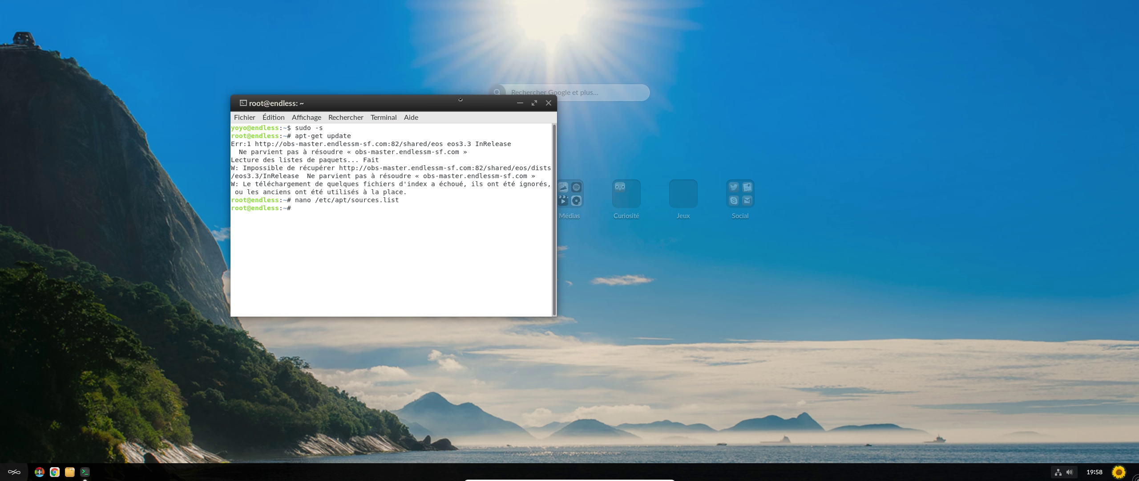
# Step: Reopen /etc/apt/sources.list in nano, view the deb-src repository link in the browser, and close that page
pyautogui.press('Up')
pyautogui.press('Return')
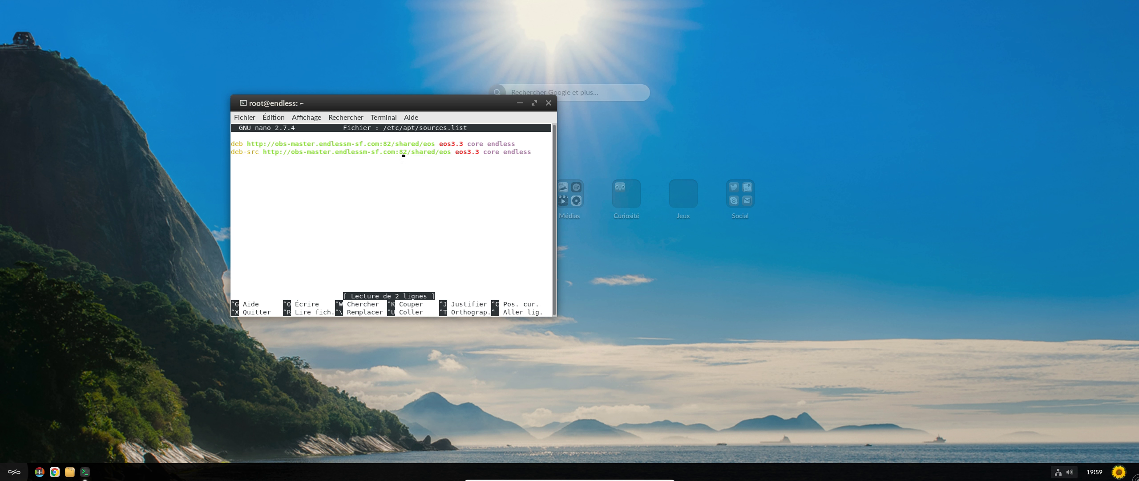
pyautogui.rightClick(377, 151)
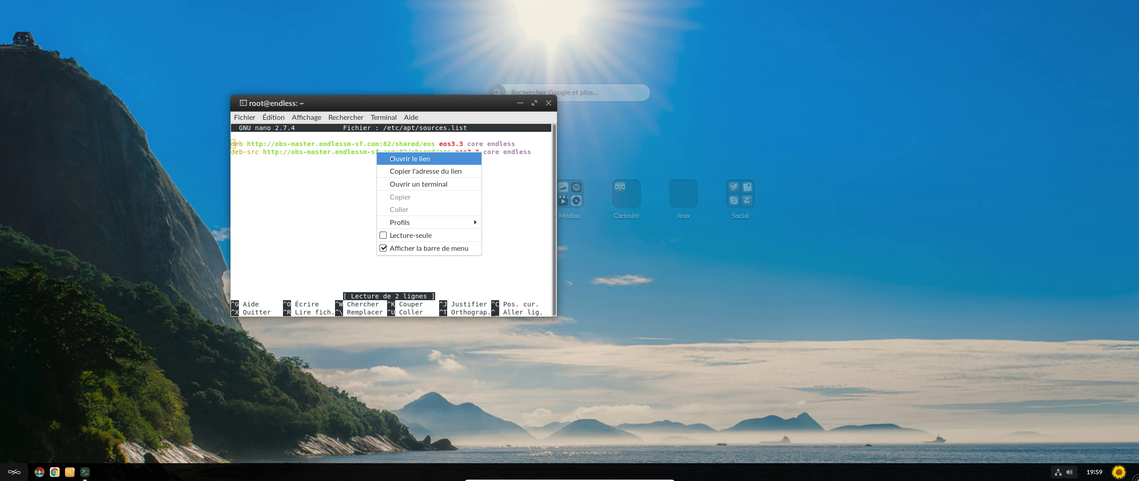
pyautogui.press('Return')
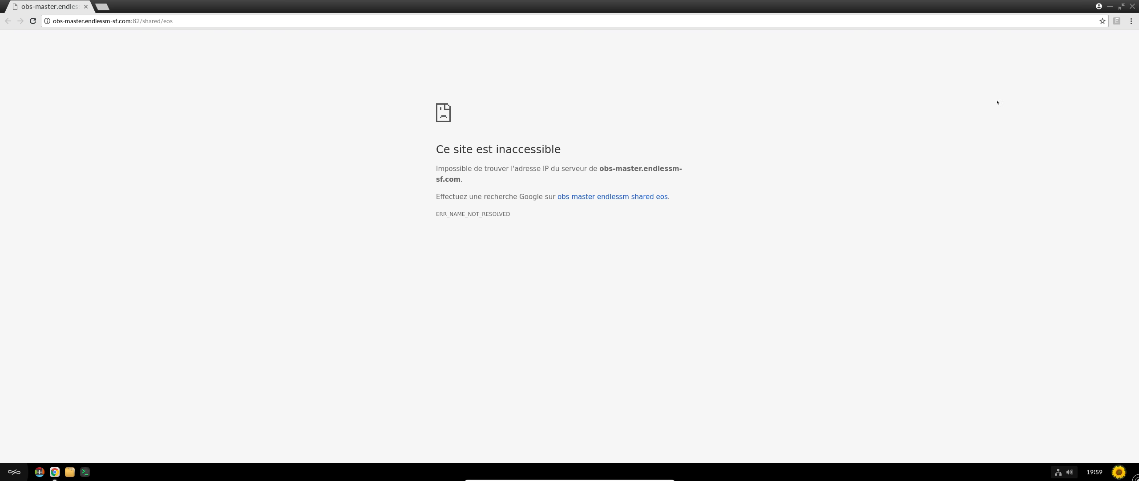
pyautogui.hotkey('ctrl', 'w')
pyautogui.moveTo(457, 99); pyautogui.dragTo(593, 114)
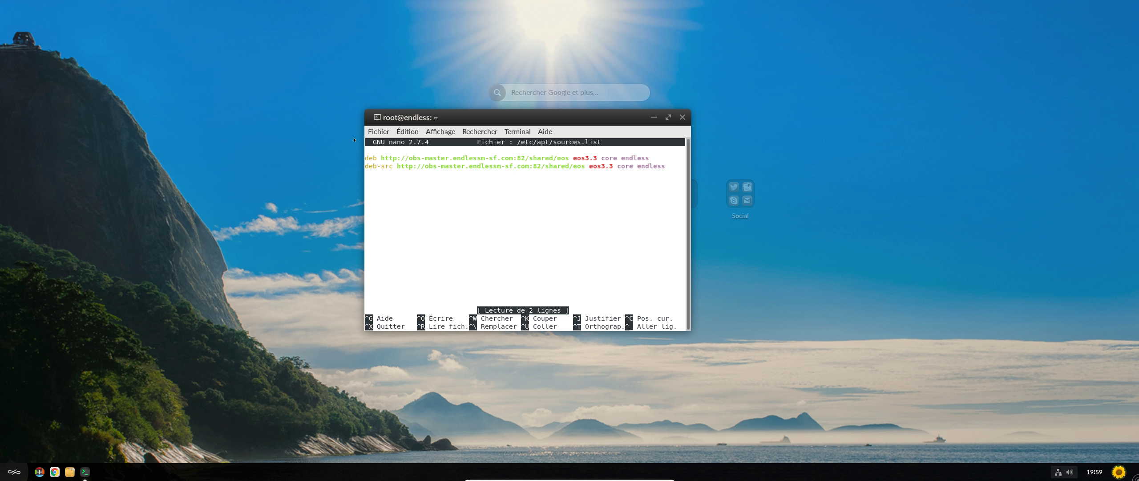
# Step: Leave nano and run "apt-get update" again, closing the Terminal window once the command has finished
pyautogui.hotkey('ctrl', 'x')
pyautogui.press('Up')
pyautogui.press('Up')
pyautogui.press('Return')
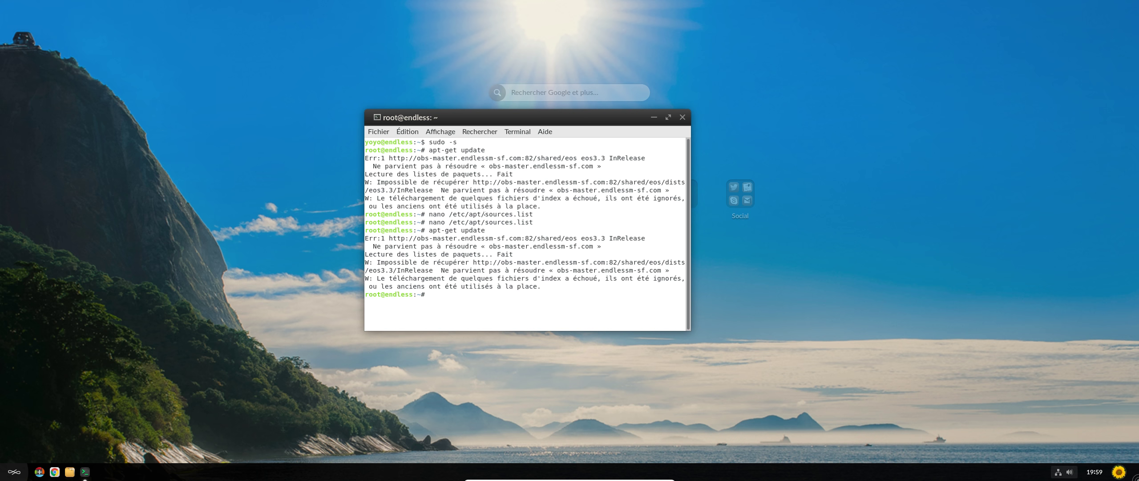
pyautogui.moveTo(529, 119); pyautogui.dragTo(340, 95)
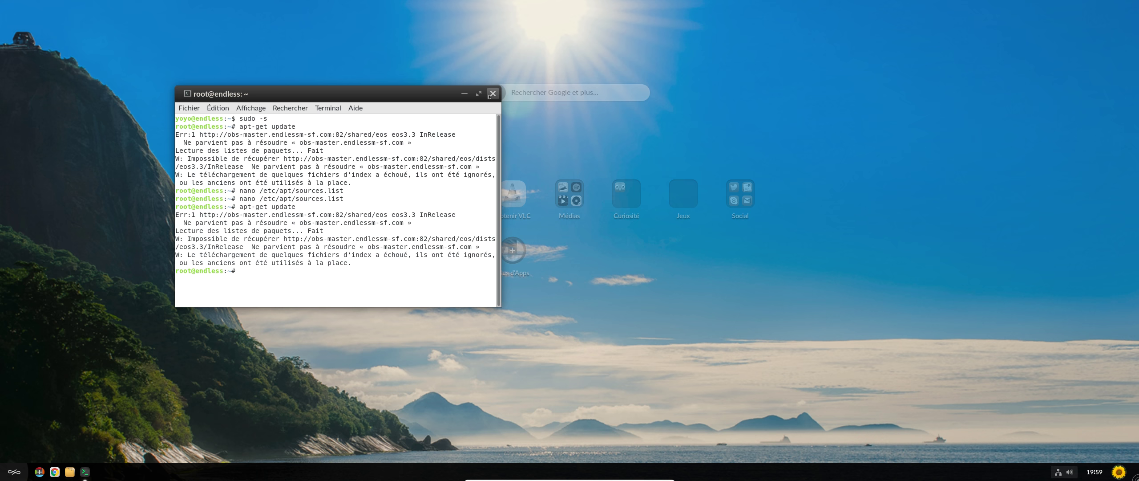
pyautogui.click(490, 95)
pyautogui.click(400, 219)
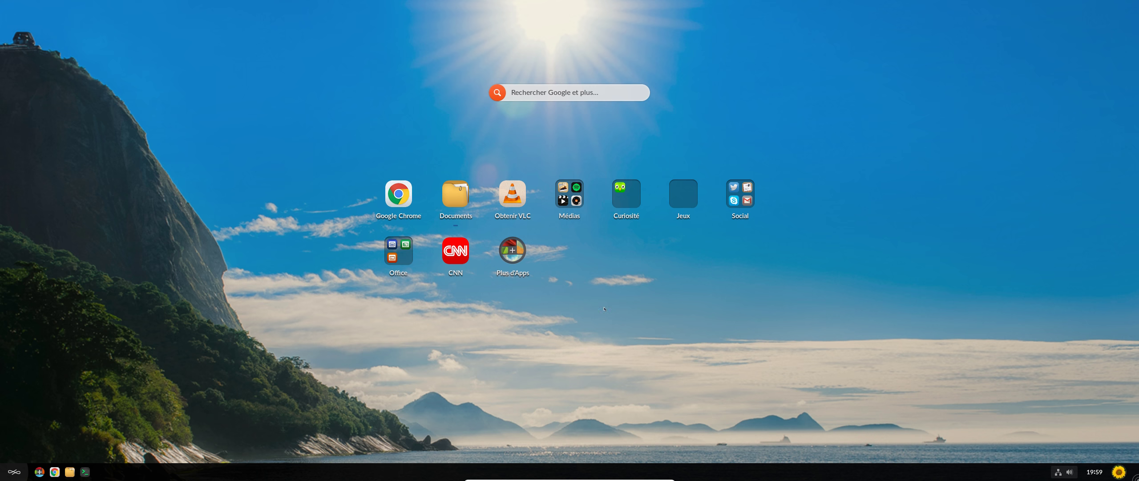
# Step: Remove the empty Jeux folder from the desktop
pyautogui.rightClick(680, 190)
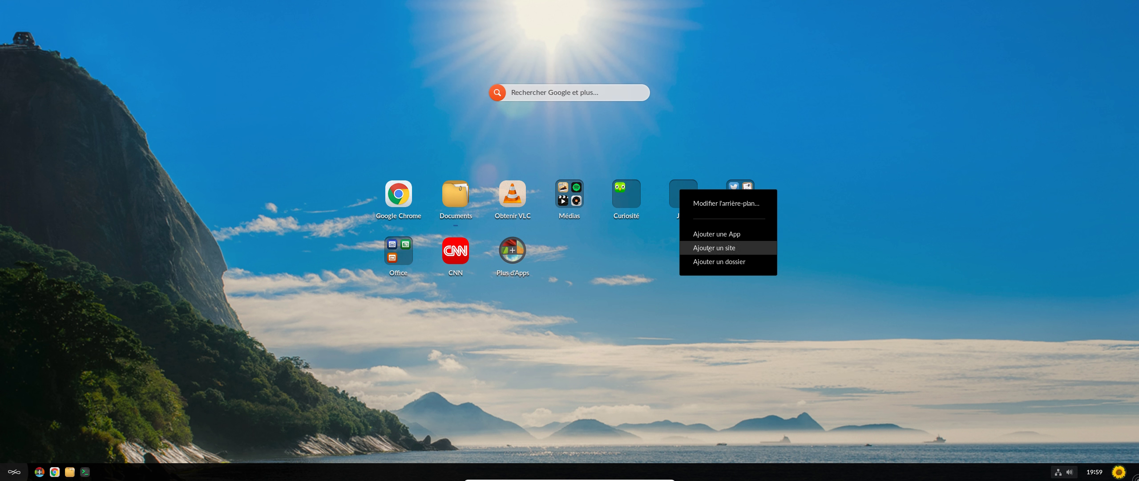
pyautogui.click(907, 216)
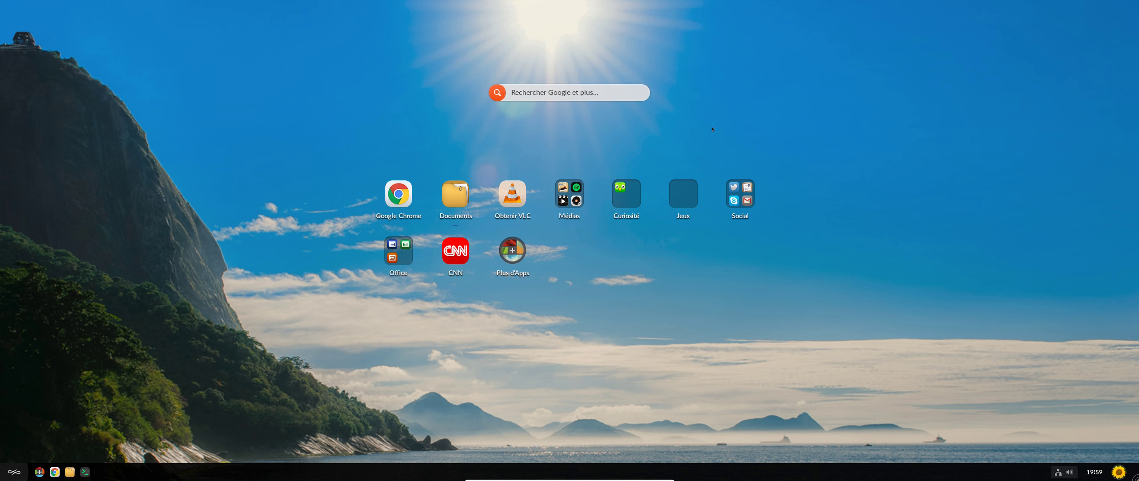
pyautogui.moveTo(670, 186); pyautogui.dragTo(511, 263)
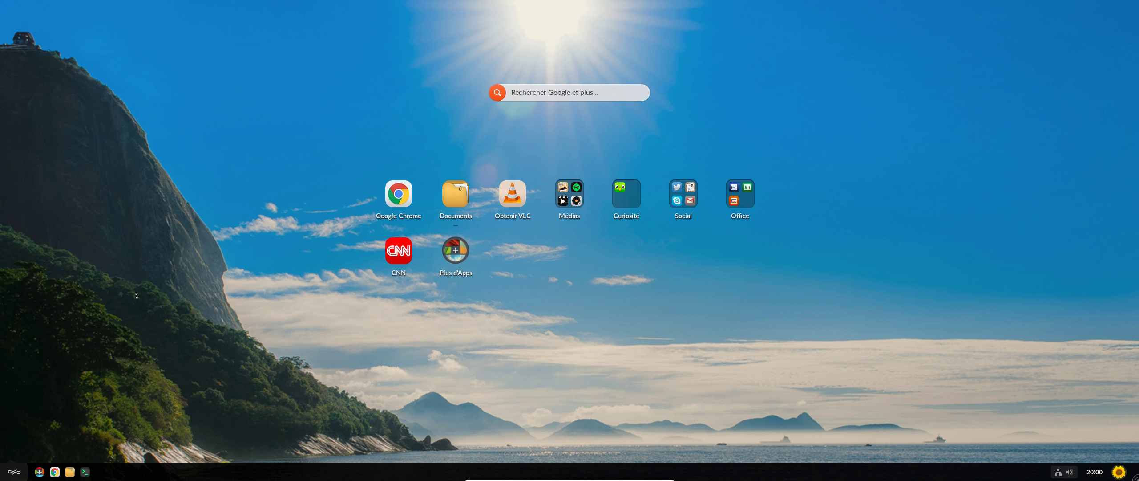
# Step: Open the Documents folder from the desktop, try a second file manager tab, and close the window
pyautogui.click(451, 197)
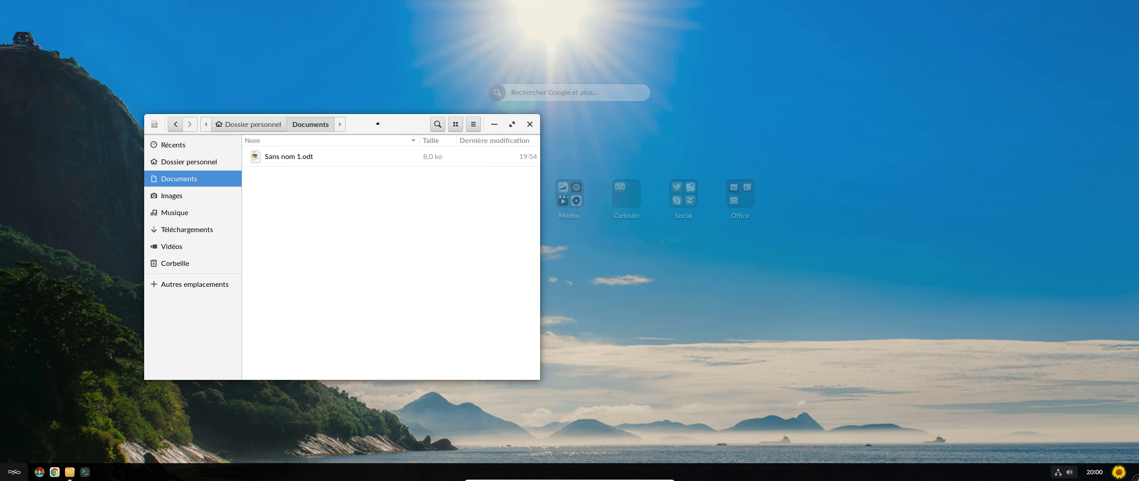
pyautogui.hotkey('ctrl', 't')
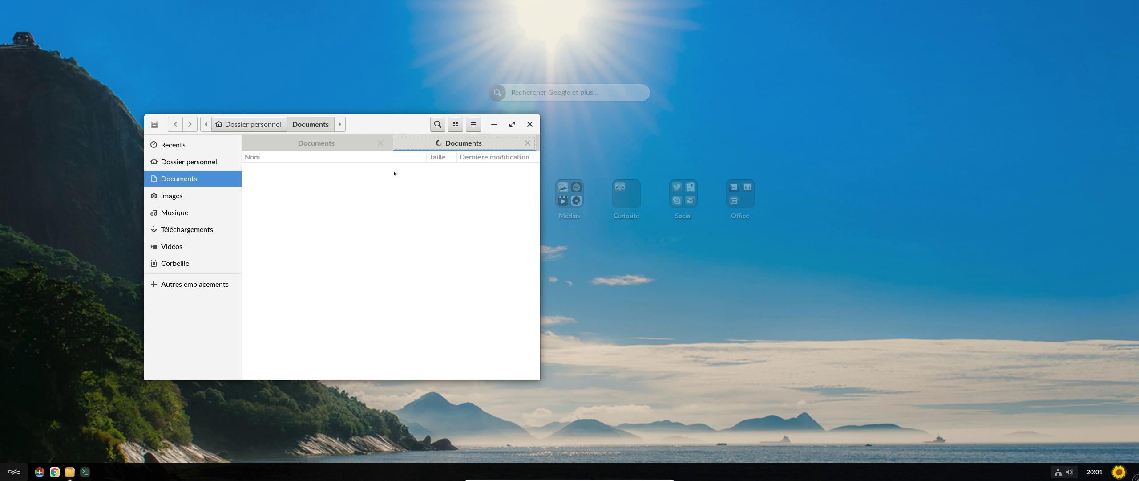
pyautogui.click(530, 123)
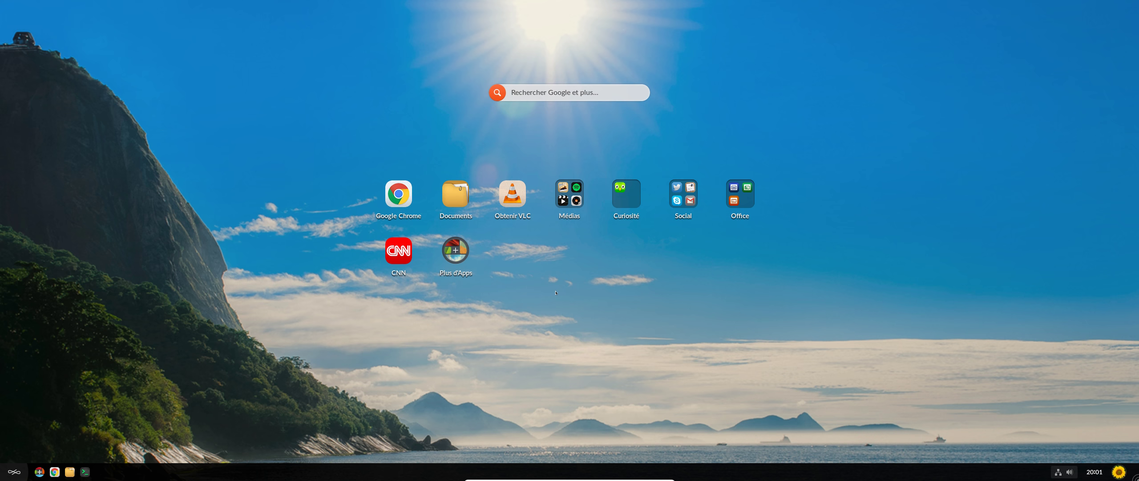
# Step: View the apps in the Social folder, and browse the home folder in the file manager before closing it
pyautogui.click(683, 195)
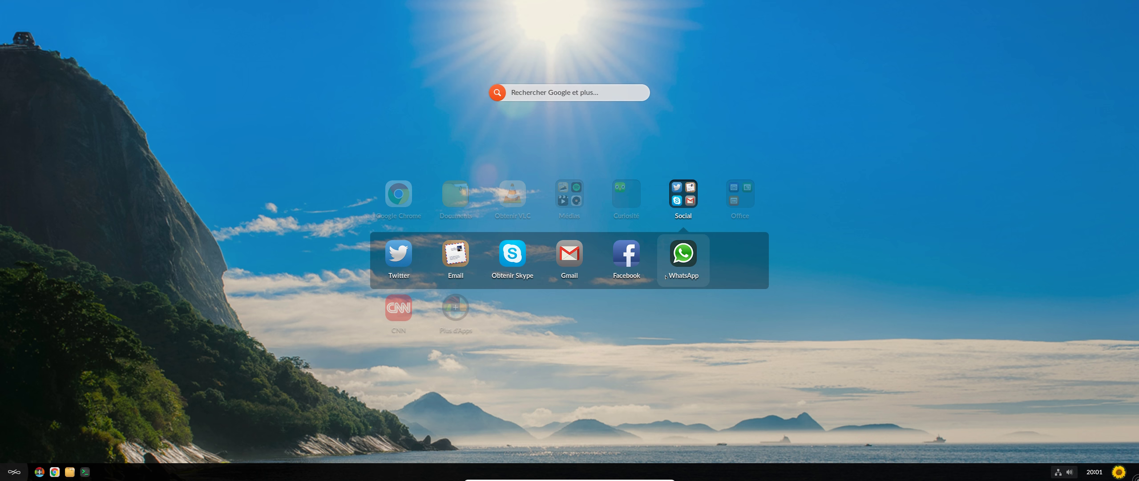
pyautogui.click(817, 284)
pyautogui.click(439, 199)
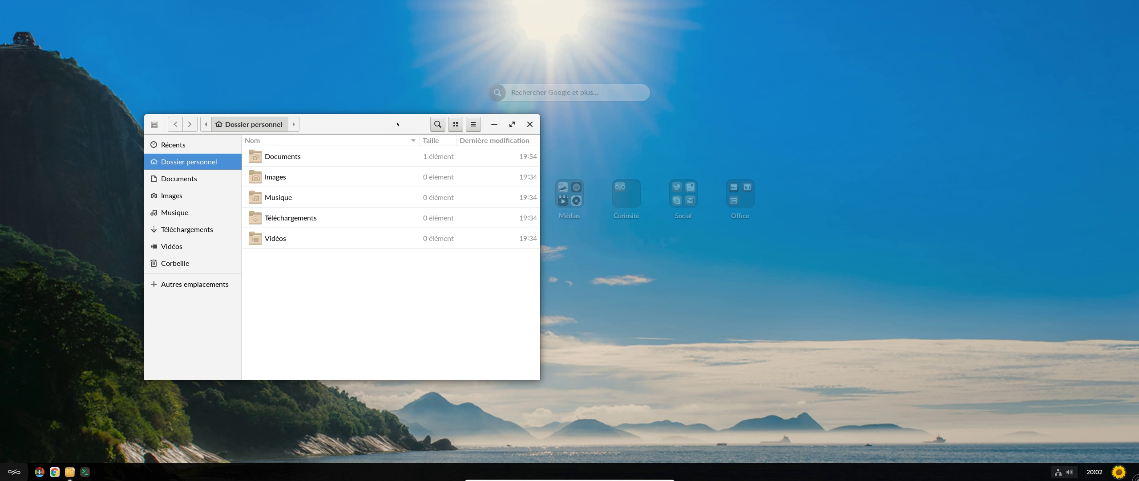
pyautogui.moveTo(447, 131); pyautogui.dragTo(539, 129)
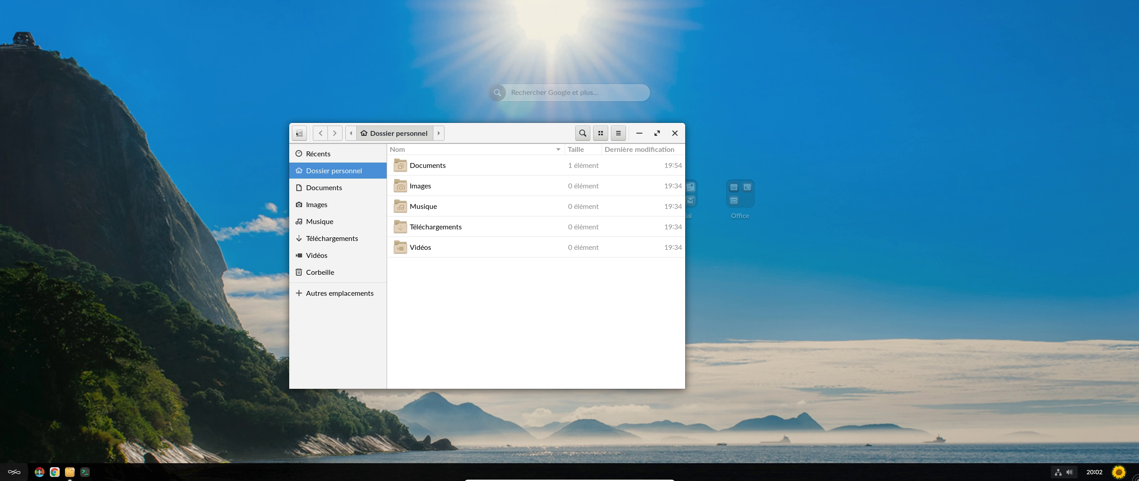
pyautogui.click(680, 130)
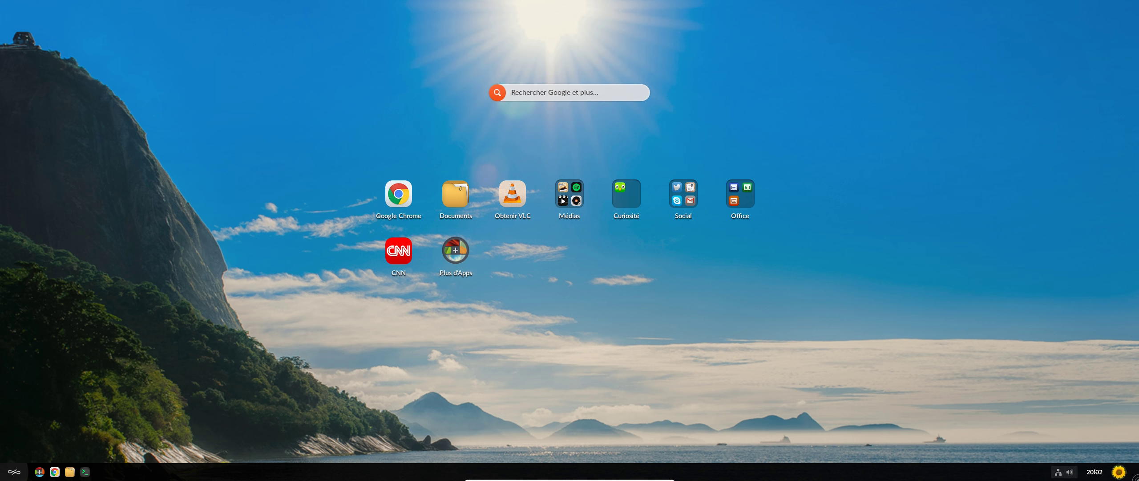
# Step: View the calendar with notifications and the user menu's session options, and return to the desktop
pyautogui.click(1094, 471)
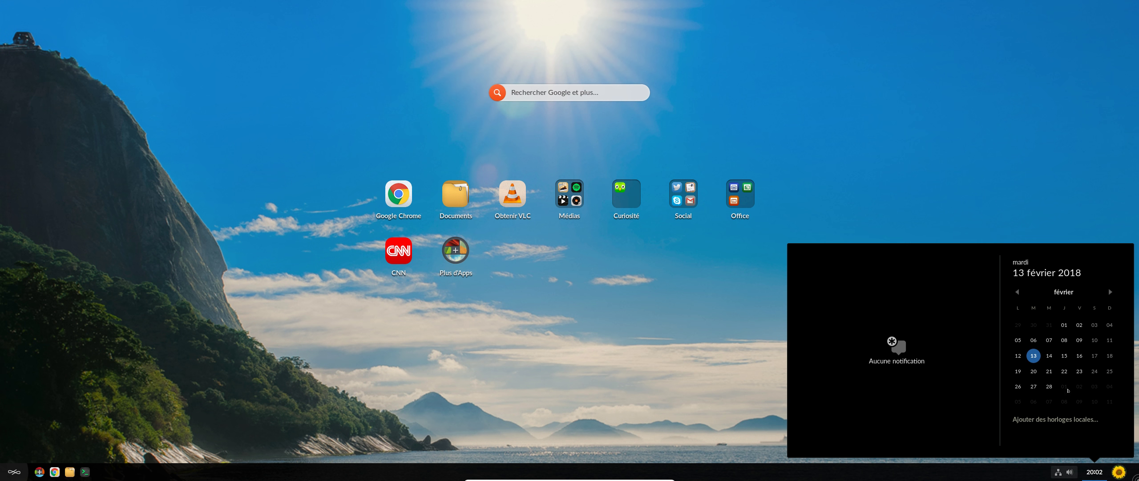
pyautogui.click(1119, 471)
pyautogui.click(1119, 471)
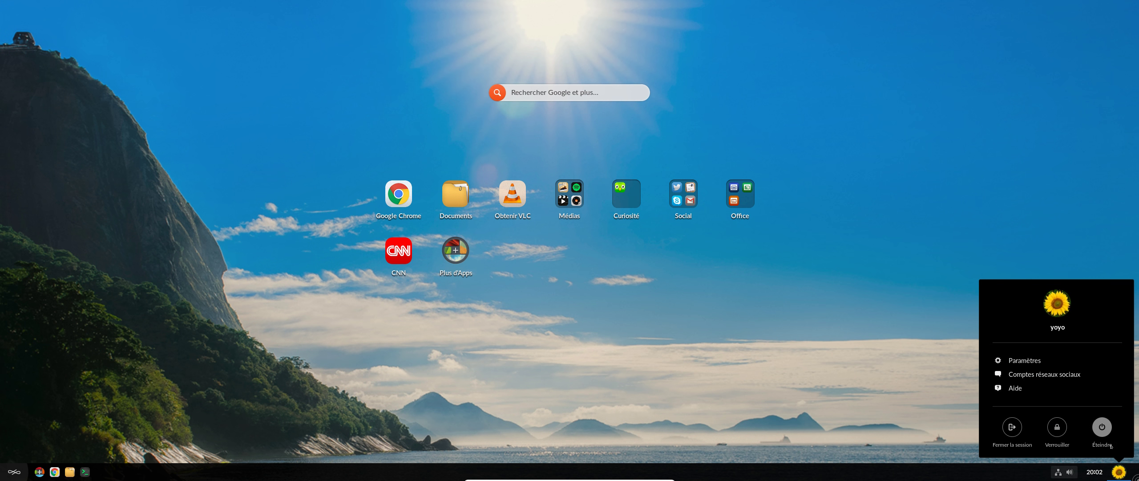
pyautogui.click(930, 253)
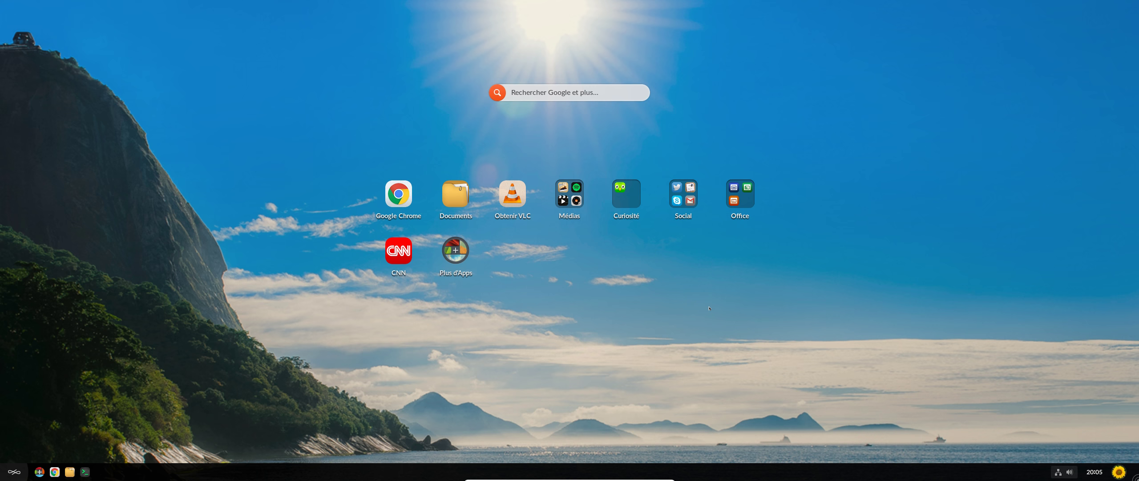
pyautogui.rightClick(558, 244)
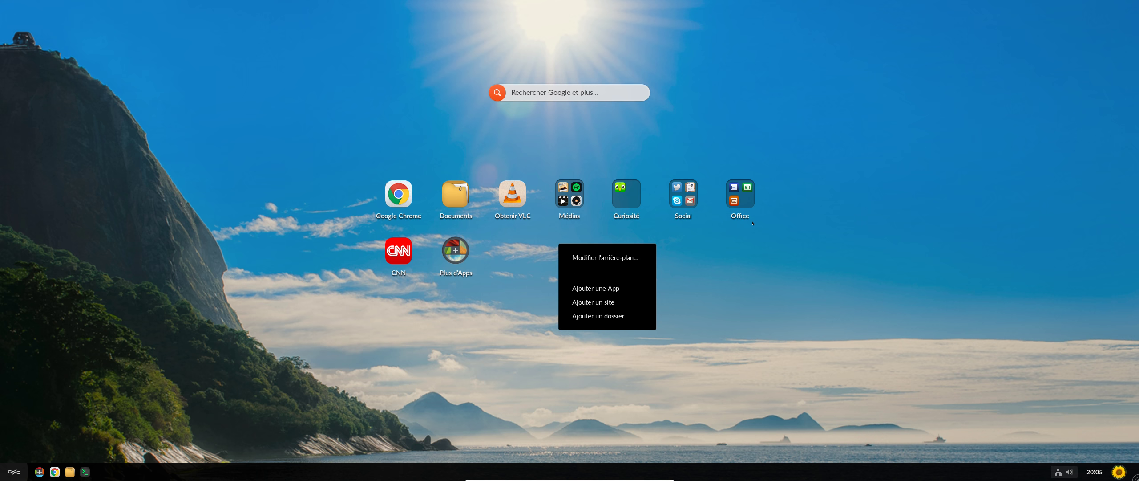
pyautogui.click(830, 329)
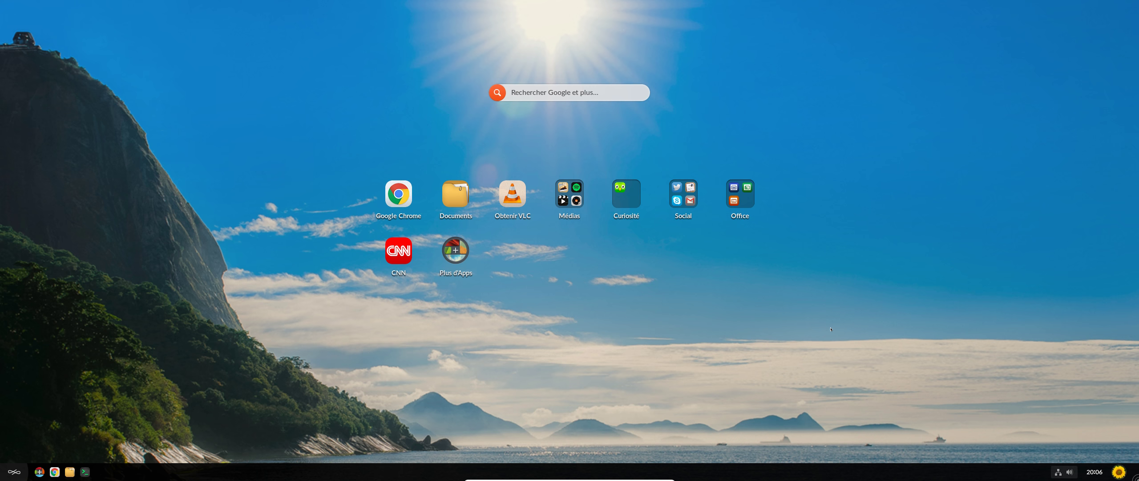